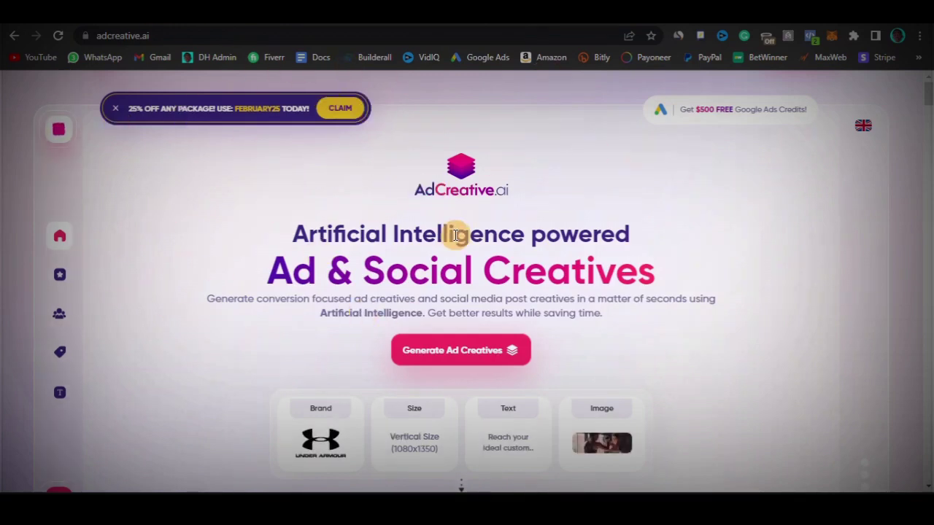
Look through the AdCreative.ai homepage from the headline down to the footer links and reviews.
{"action": "scroll", "coordinate": [455, 241], "scroll_direction": "down", "scroll_amount": 3}
{"action": "scroll", "coordinate": [454, 239], "scroll_direction": "down", "scroll_amount": 20}
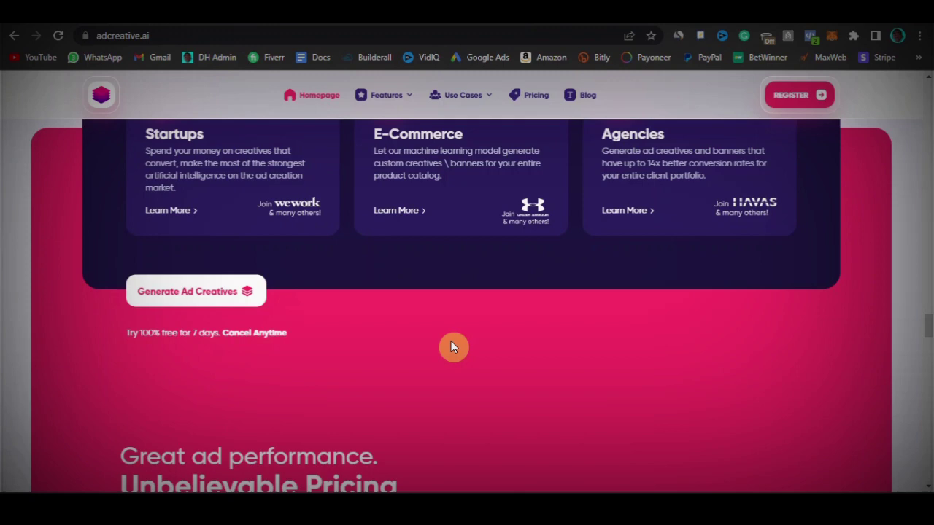
{"action": "scroll", "coordinate": [451, 340], "scroll_direction": "down", "scroll_amount": 15}
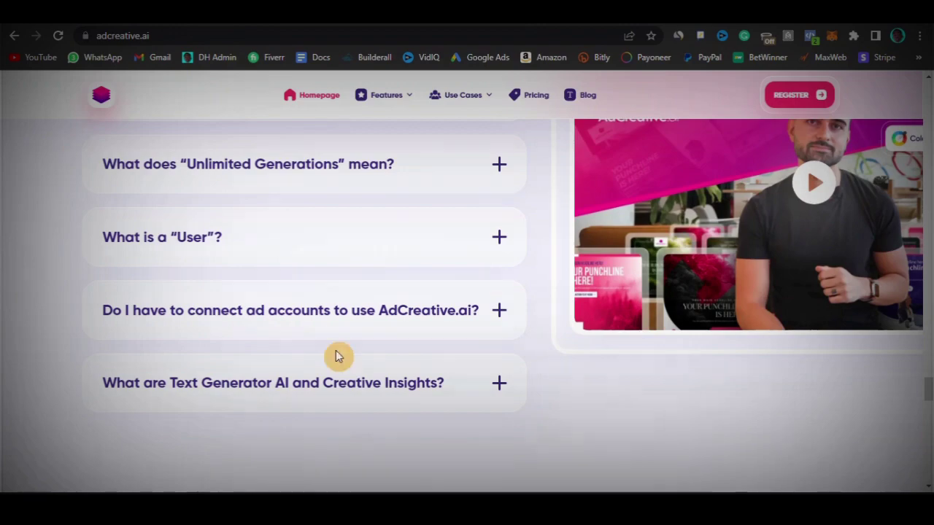
{"action": "scroll", "coordinate": [345, 198], "scroll_direction": "down", "scroll_amount": 10}
{"action": "scroll", "coordinate": [346, 203], "scroll_direction": "down", "scroll_amount": 3}
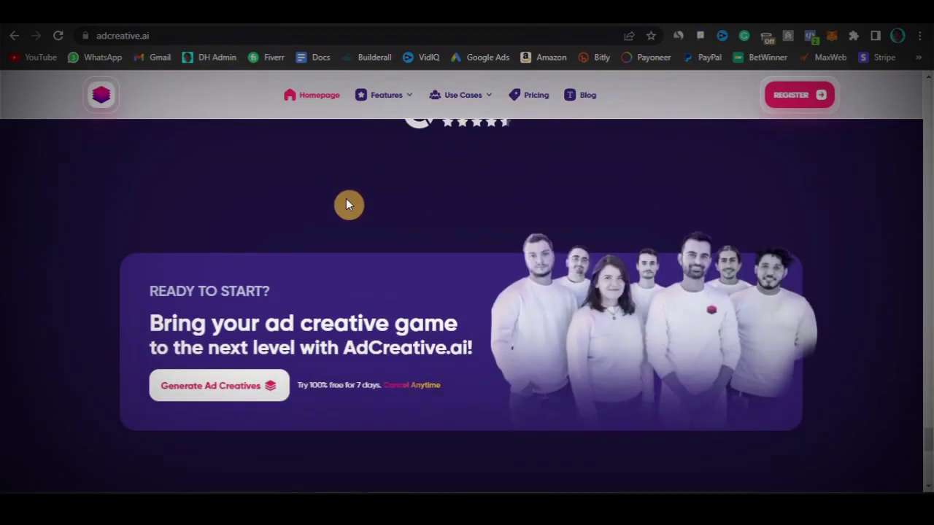
{"action": "scroll", "coordinate": [345, 204], "scroll_direction": "down", "scroll_amount": 5}
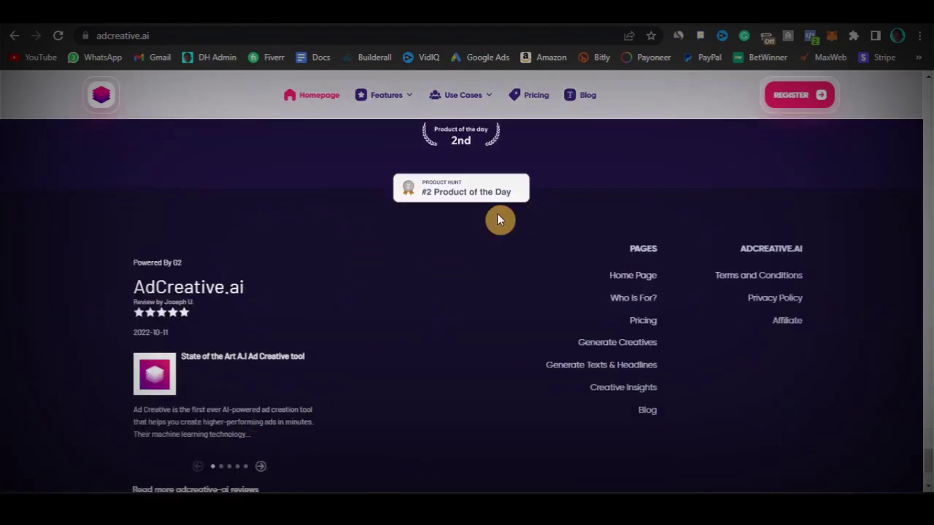
Review the FAQ entries and compare the Startups pricing plans on the AdCreative.ai homepage.
{"action": "scroll", "coordinate": [515, 377], "scroll_direction": "up", "scroll_amount": 8}
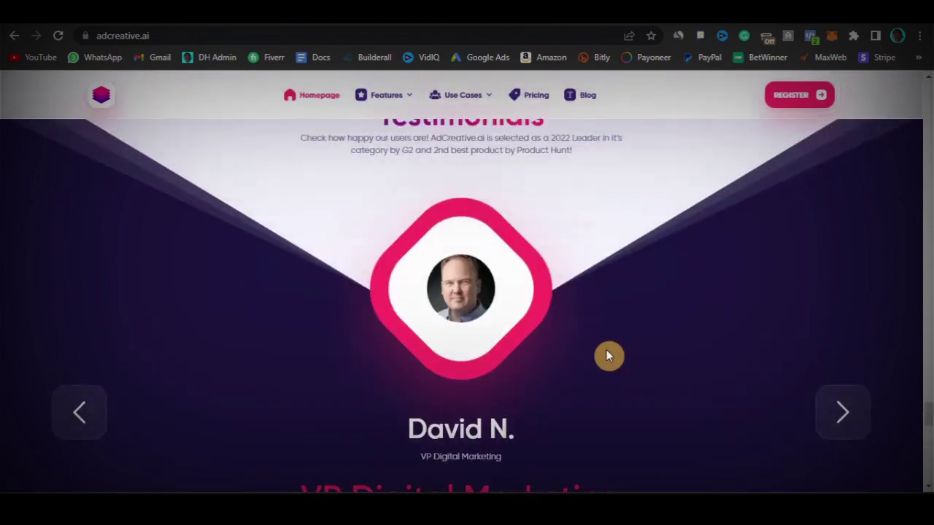
{"action": "scroll", "coordinate": [459, 275], "scroll_direction": "up", "scroll_amount": 6}
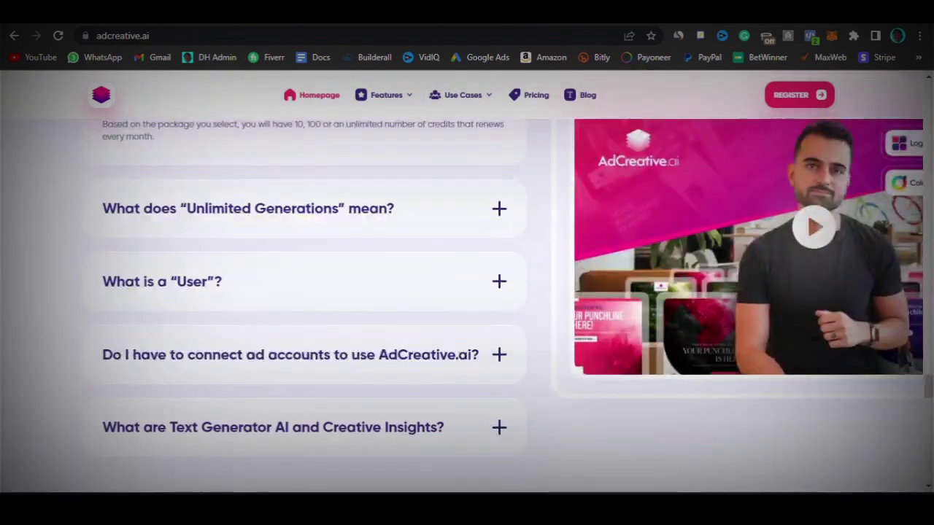
{"action": "scroll", "coordinate": [547, 183], "scroll_direction": "up", "scroll_amount": 6}
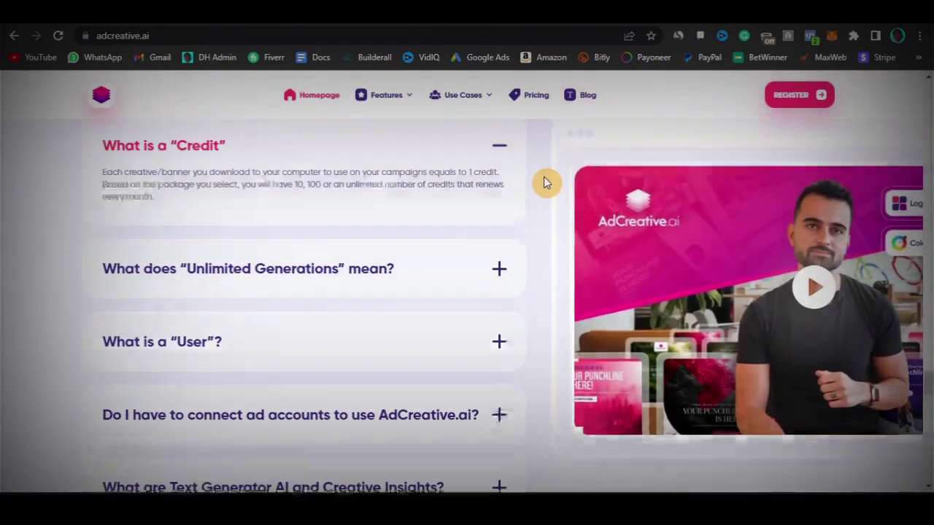
{"action": "scroll", "coordinate": [545, 175], "scroll_direction": "up", "scroll_amount": 6}
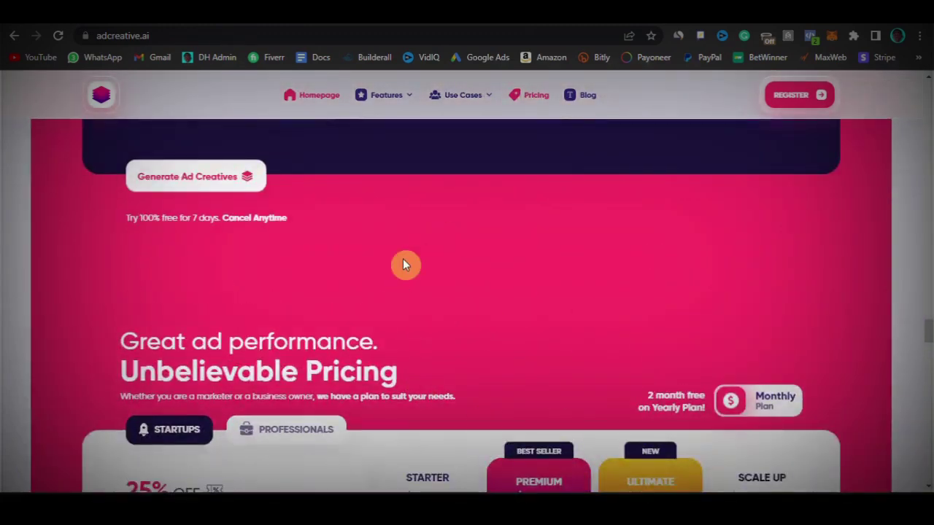
{"action": "scroll", "coordinate": [363, 310], "scroll_direction": "down", "scroll_amount": 3}
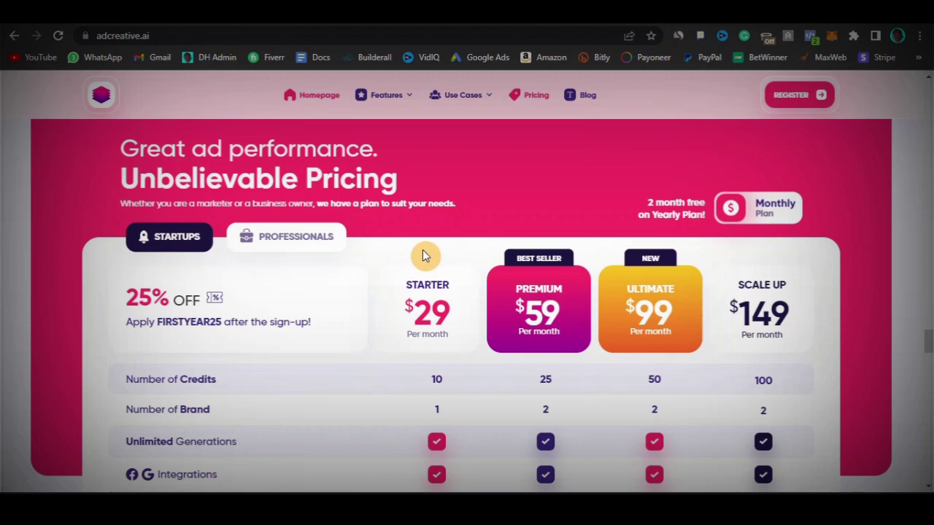
Examine the testimonials, the opening headline, the two-minute introduction and the "Why AdCreative.ai?" section.
{"action": "scroll", "coordinate": [422, 249], "scroll_direction": "down", "scroll_amount": 10}
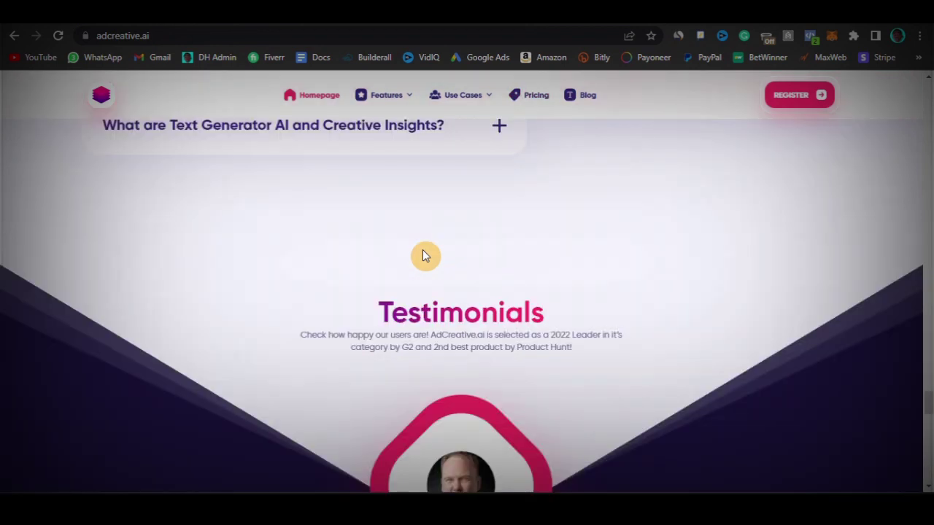
{"action": "scroll", "coordinate": [422, 249], "scroll_direction": "down", "scroll_amount": 5}
{"action": "scroll", "coordinate": [423, 249], "scroll_direction": "up", "scroll_amount": 3}
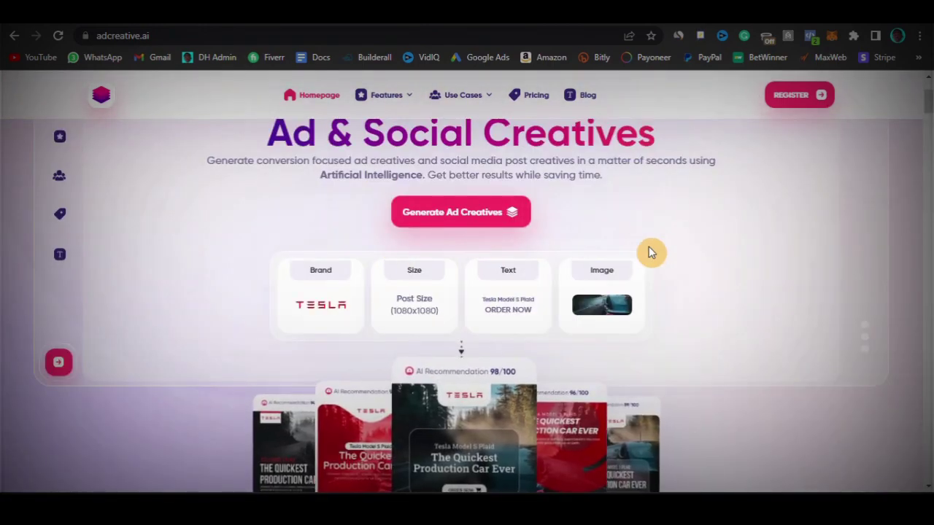
{"action": "scroll", "coordinate": [676, 203], "scroll_direction": "up", "scroll_amount": 2}
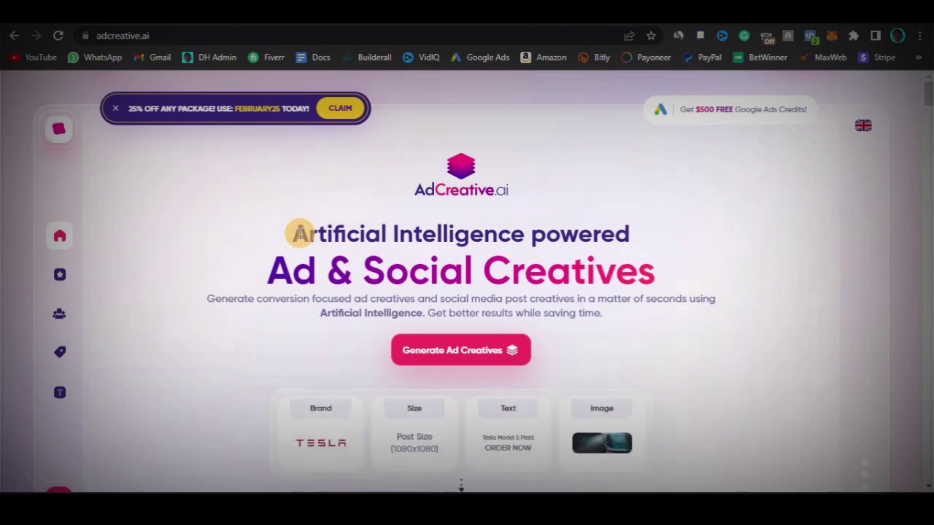
{"action": "scroll", "coordinate": [532, 210], "scroll_direction": "down", "scroll_amount": 10}
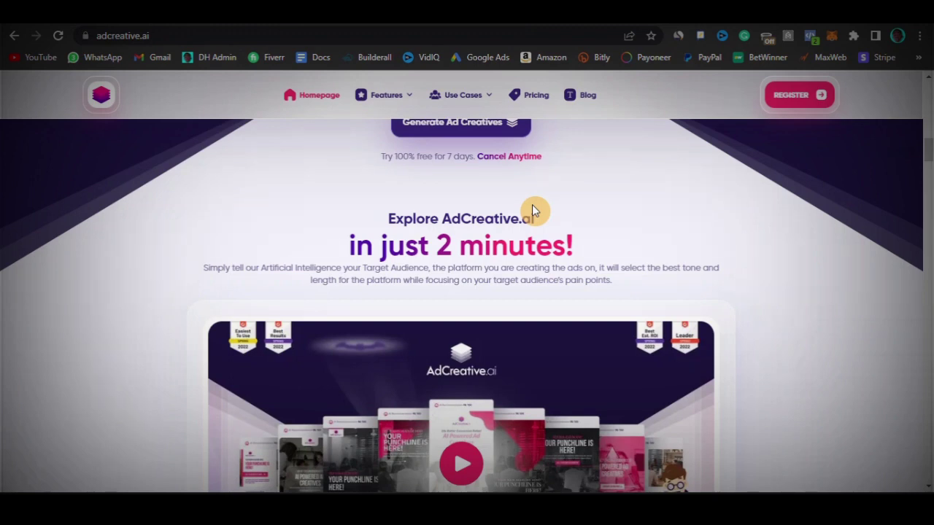
{"action": "scroll", "coordinate": [532, 210], "scroll_direction": "down", "scroll_amount": 15}
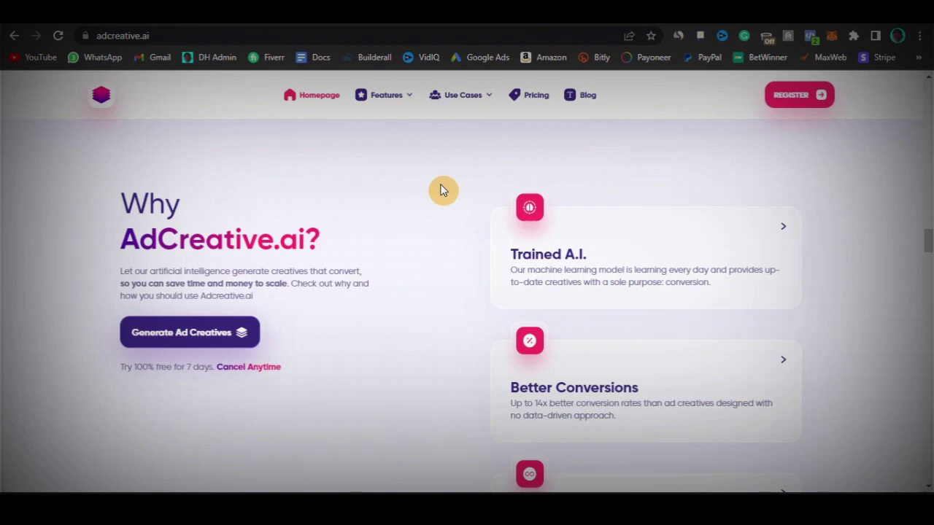
{"action": "scroll", "coordinate": [439, 189], "scroll_direction": "down", "scroll_amount": 5}
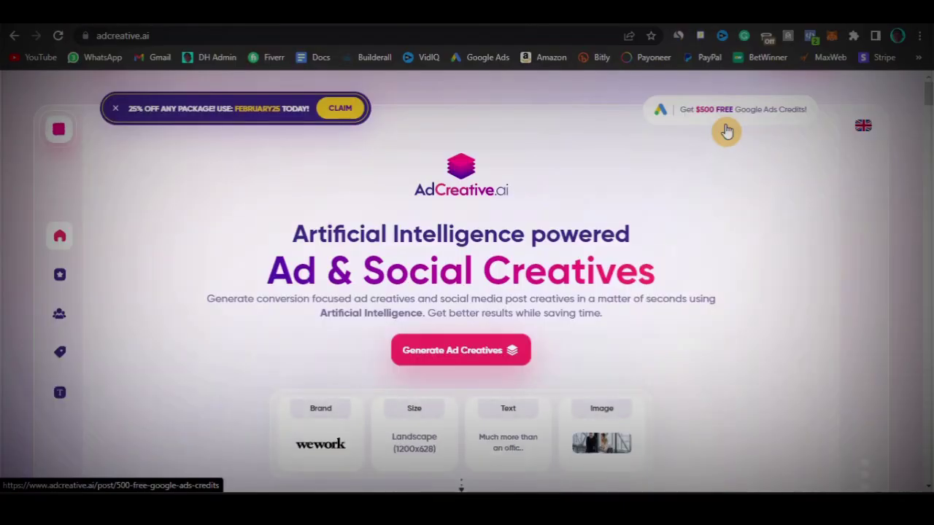
Look over the Google Ads overview page, including the expected results, budget and customer-reach sections.
{"action": "scroll", "coordinate": [725, 129], "scroll_direction": "down", "scroll_amount": 3}
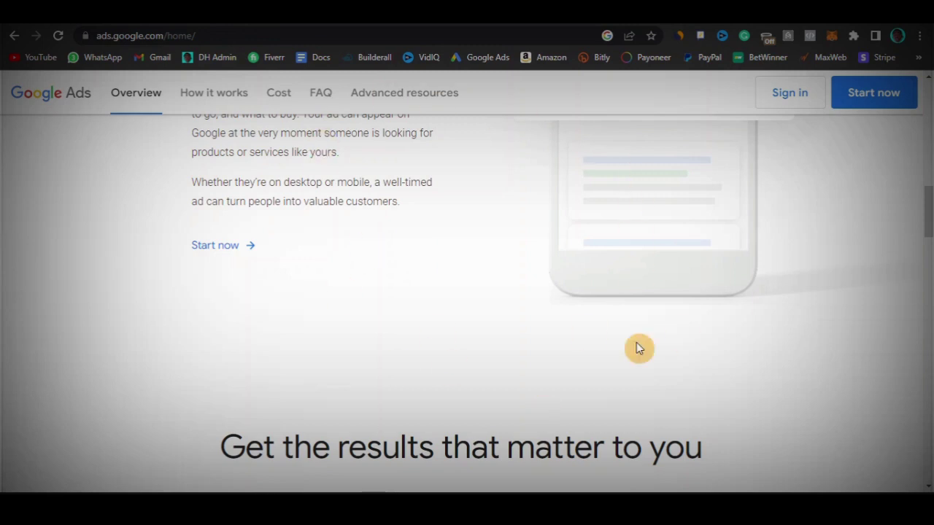
{"action": "scroll", "coordinate": [503, 285], "scroll_direction": "down", "scroll_amount": 10}
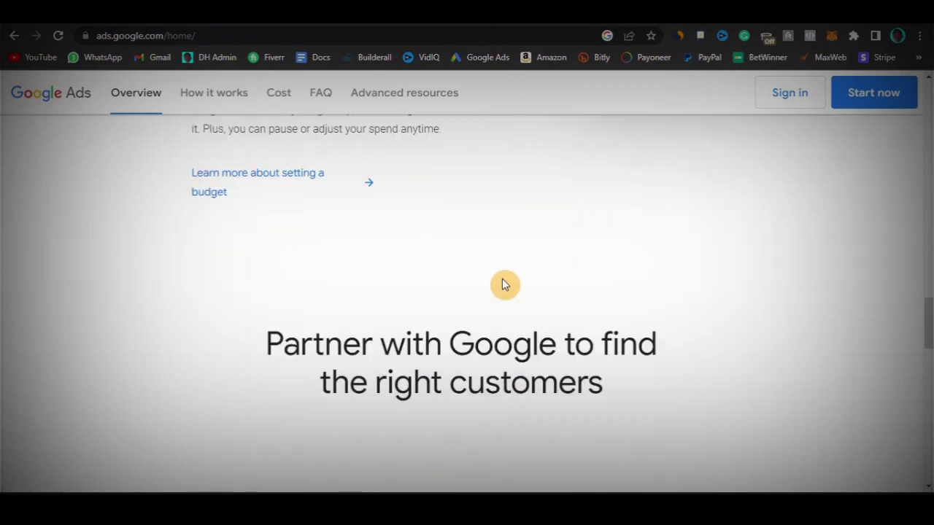
{"action": "scroll", "coordinate": [504, 285], "scroll_direction": "down", "scroll_amount": 8}
{"action": "scroll", "coordinate": [504, 285], "scroll_direction": "up", "scroll_amount": 5}
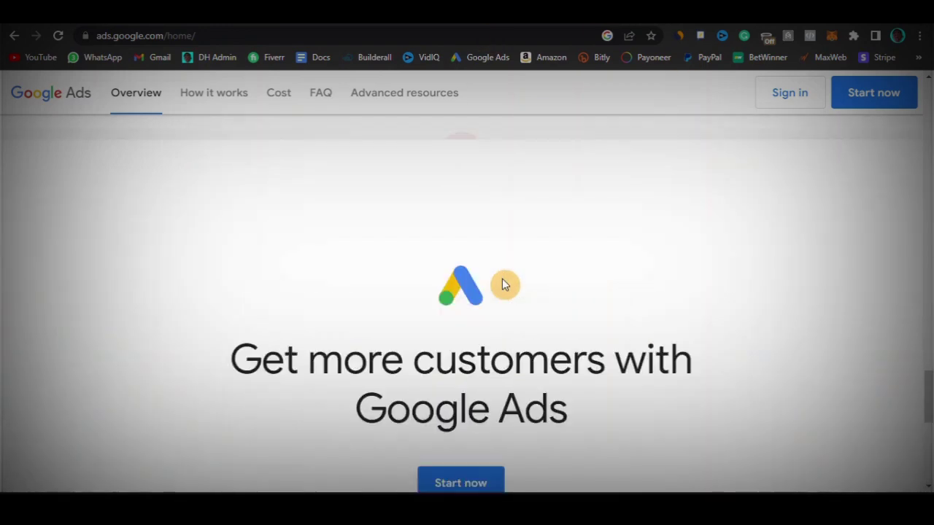
{"action": "scroll", "coordinate": [503, 283], "scroll_direction": "up", "scroll_amount": 6}
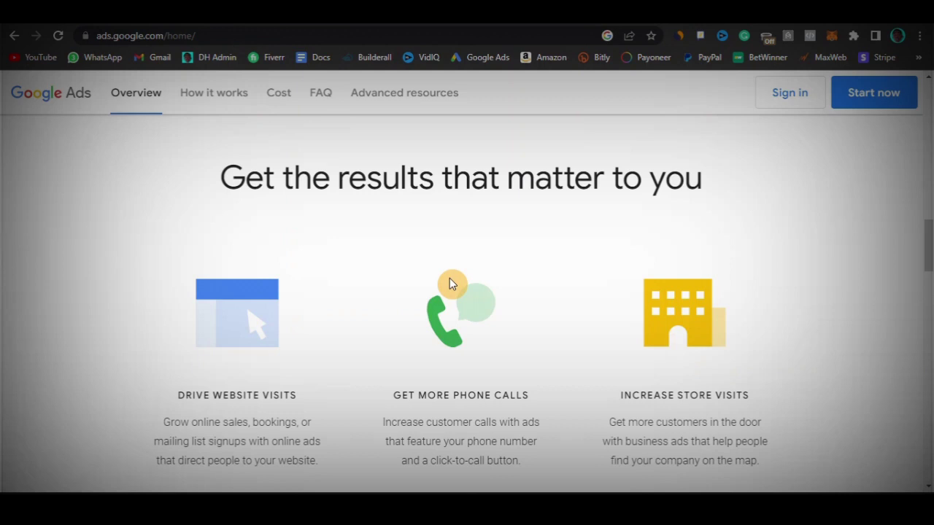
{"action": "scroll", "coordinate": [449, 281], "scroll_direction": "down", "scroll_amount": 15}
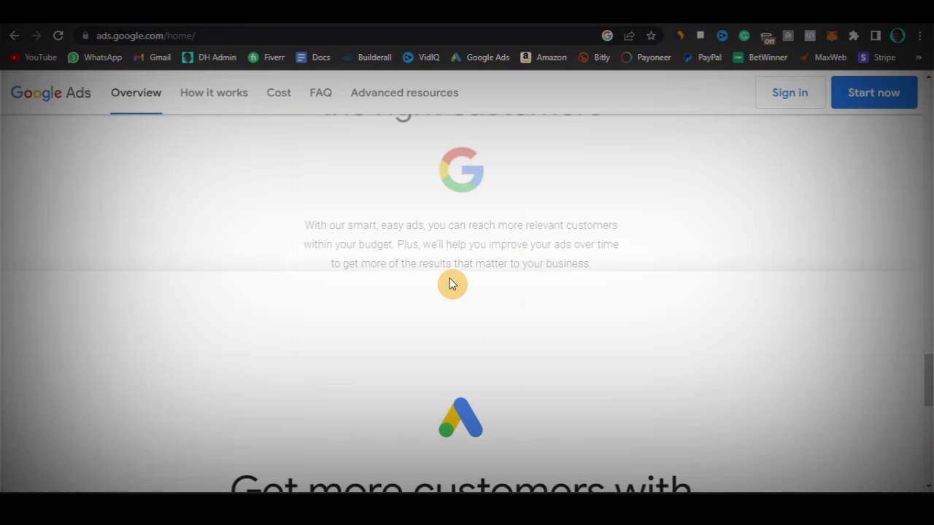
{"action": "scroll", "coordinate": [385, 252], "scroll_direction": "up", "scroll_amount": 4}
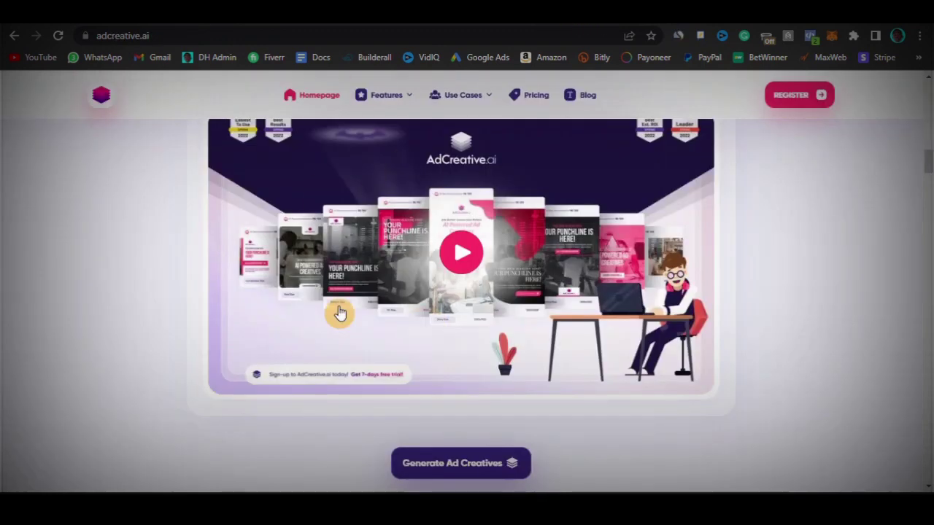
Review the introduction video area and the advantages listed under "Why AdCreative.ai?" on the AdCreative.ai homepage.
{"action": "scroll", "coordinate": [339, 312], "scroll_direction": "down", "scroll_amount": 5}
{"action": "scroll", "coordinate": [338, 312], "scroll_direction": "down", "scroll_amount": 10}
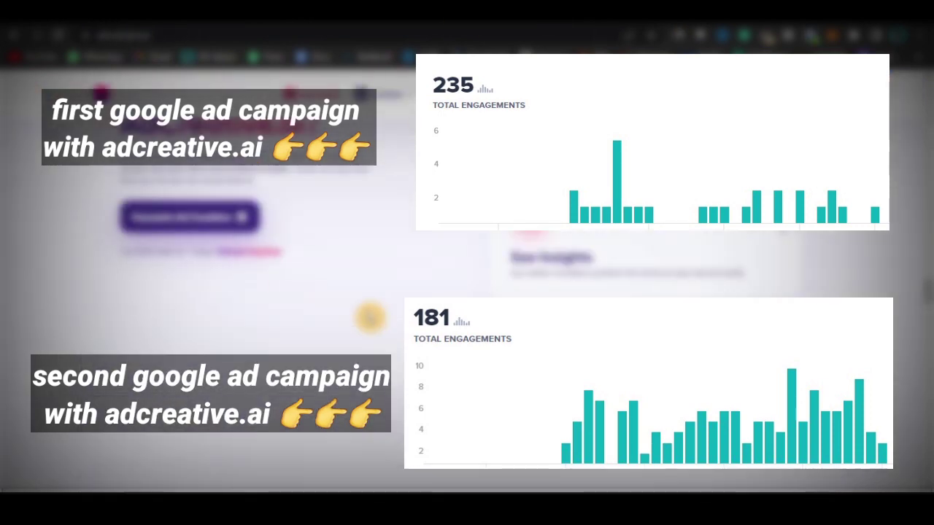
{"action": "scroll", "coordinate": [370, 317], "scroll_direction": "up", "scroll_amount": 2}
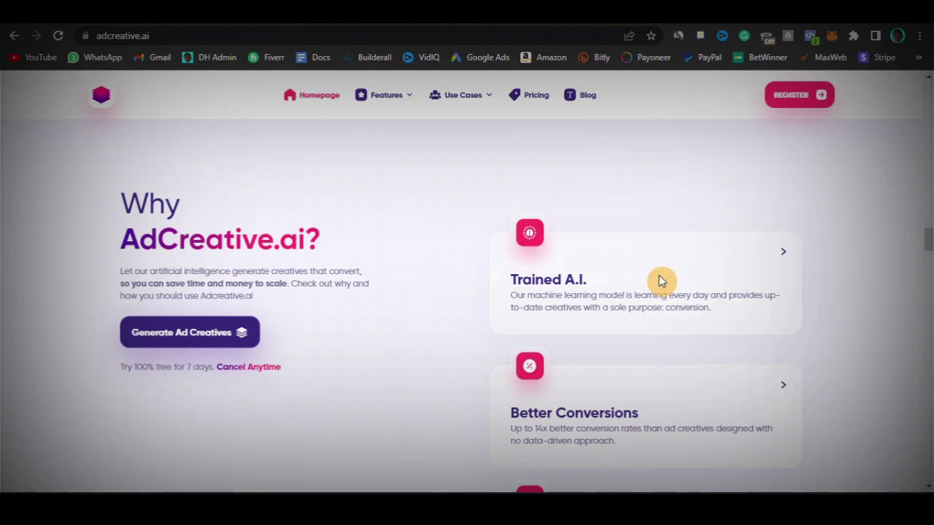
Examine the enlarged homepage's award badges, Creative Insights feature and supported social media platforms for Social Creatives.
{"action": "scroll", "coordinate": [659, 281], "scroll_direction": "down", "scroll_amount": 3}
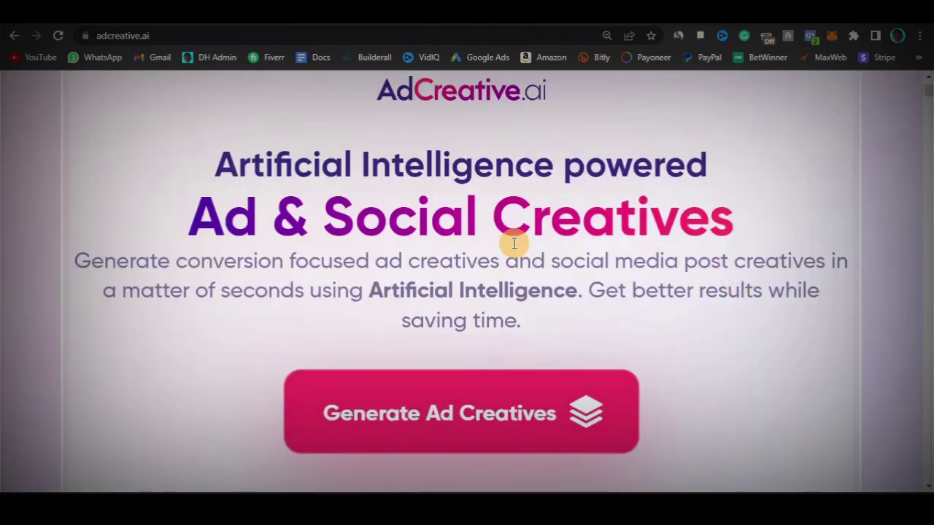
{"action": "scroll", "coordinate": [513, 244], "scroll_direction": "down", "scroll_amount": 10}
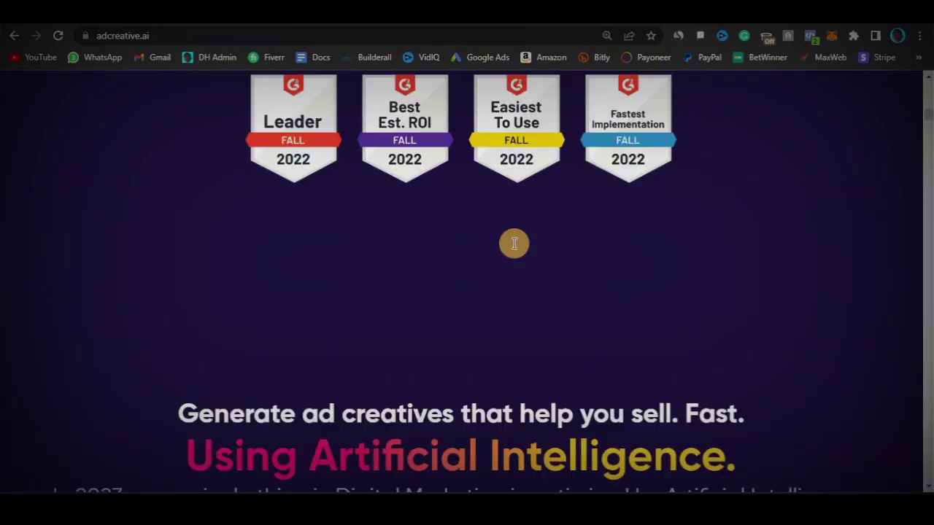
{"action": "scroll", "coordinate": [513, 243], "scroll_direction": "down", "scroll_amount": 10}
{"action": "scroll", "coordinate": [512, 249], "scroll_direction": "down", "scroll_amount": 15}
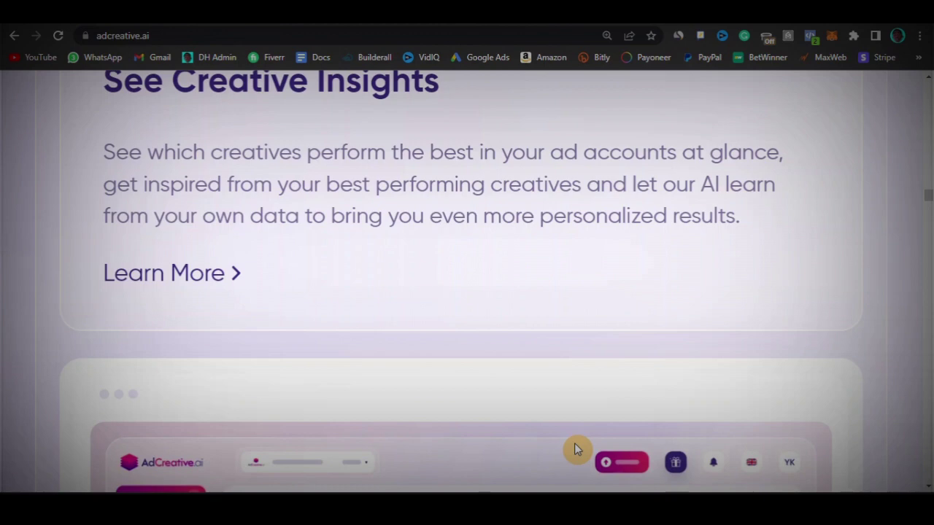
{"action": "scroll", "coordinate": [390, 355], "scroll_direction": "down", "scroll_amount": 6}
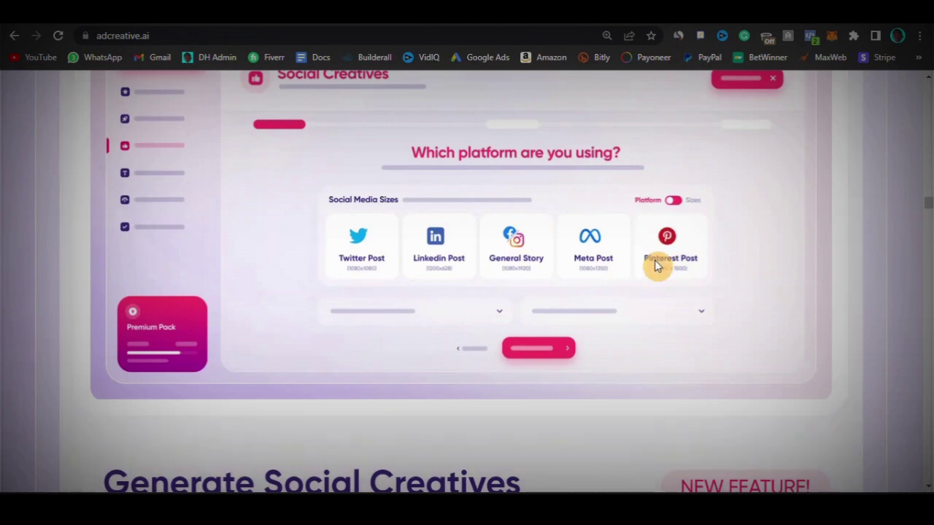
{"action": "scroll", "coordinate": [654, 260], "scroll_direction": "up", "scroll_amount": 1}
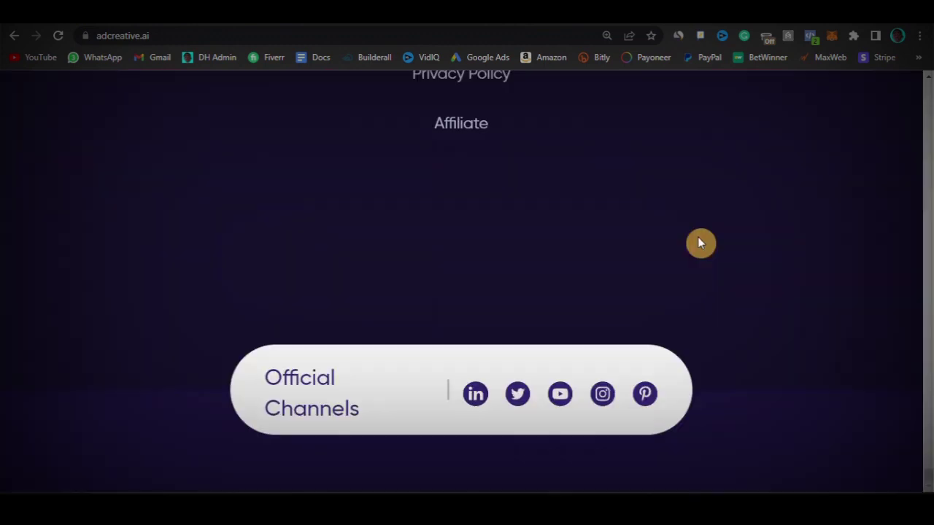
Check the official social media channels listed in the AdCreative.ai footer.
{"action": "scroll", "coordinate": [697, 244], "scroll_direction": "up", "scroll_amount": 4}
{"action": "scroll", "coordinate": [697, 244], "scroll_direction": "down", "scroll_amount": 5}
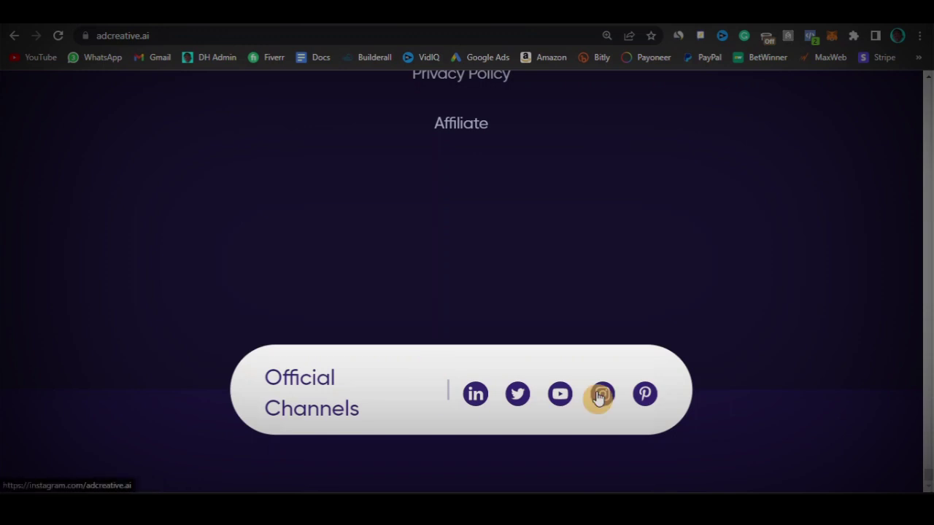
{"action": "scroll", "coordinate": [598, 396], "scroll_direction": "up", "scroll_amount": 1}
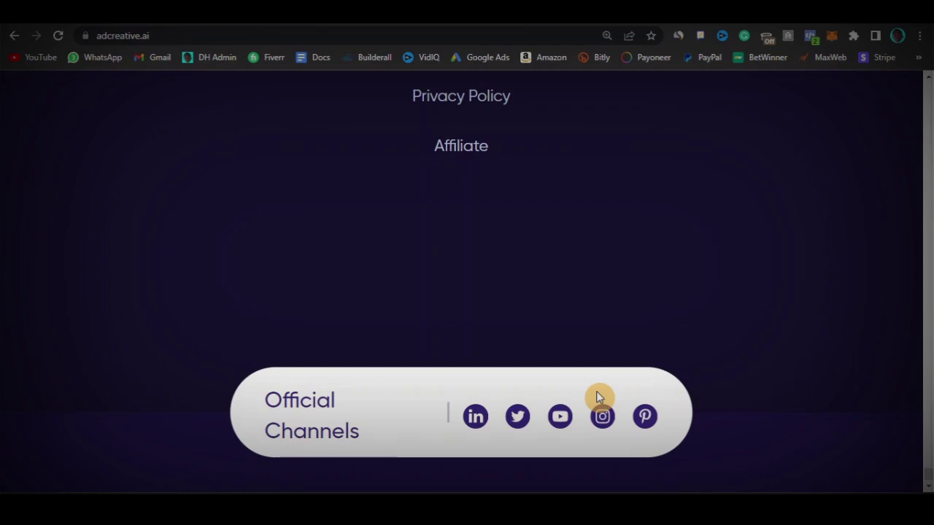
Look back over the FAQ, Social Creatives and Creative Insights sections, the homepage headline and the two-minute introduction.
{"action": "scroll", "coordinate": [596, 391], "scroll_direction": "up", "scroll_amount": 15}
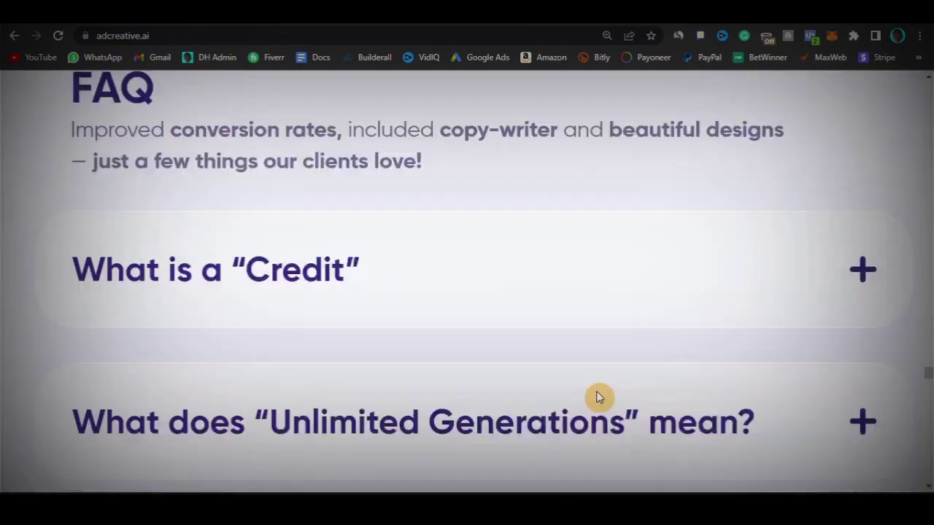
{"action": "scroll", "coordinate": [596, 391], "scroll_direction": "up", "scroll_amount": 20}
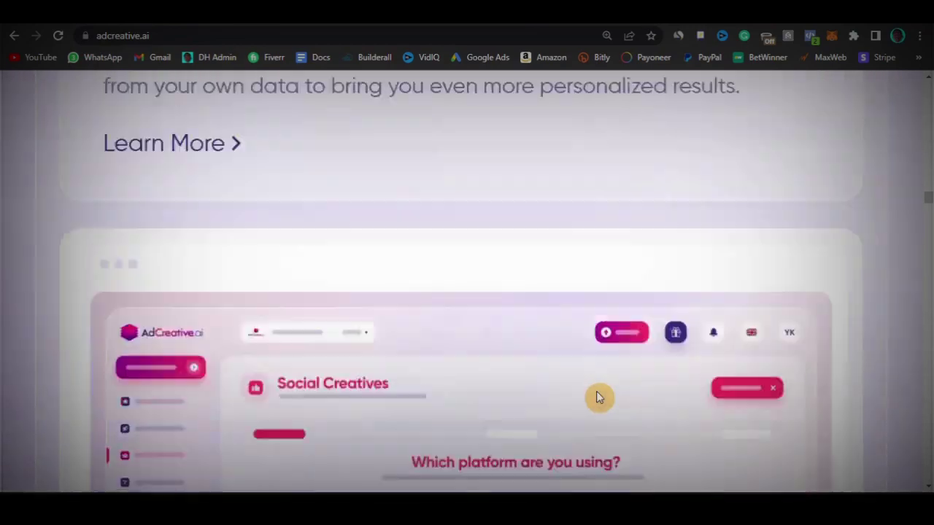
{"action": "scroll", "coordinate": [596, 396], "scroll_direction": "up", "scroll_amount": 10}
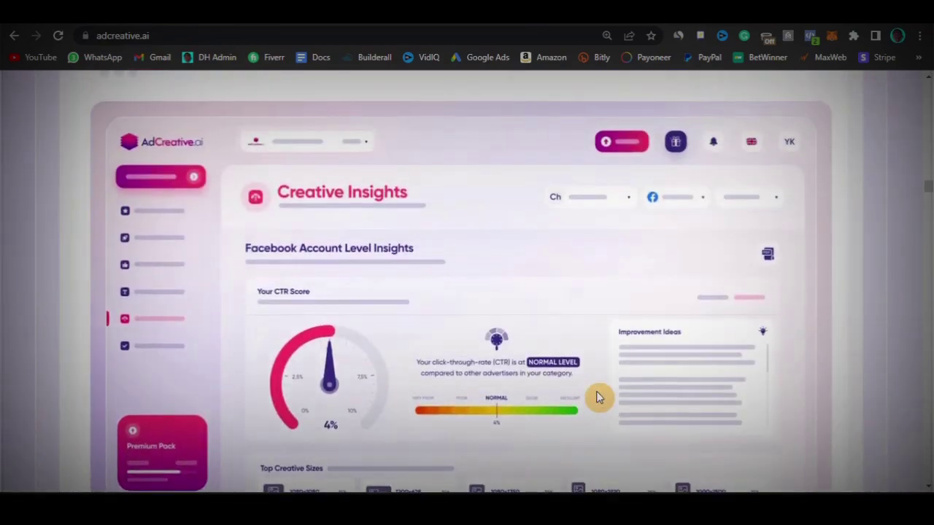
{"action": "scroll", "coordinate": [596, 396], "scroll_direction": "up", "scroll_amount": 4}
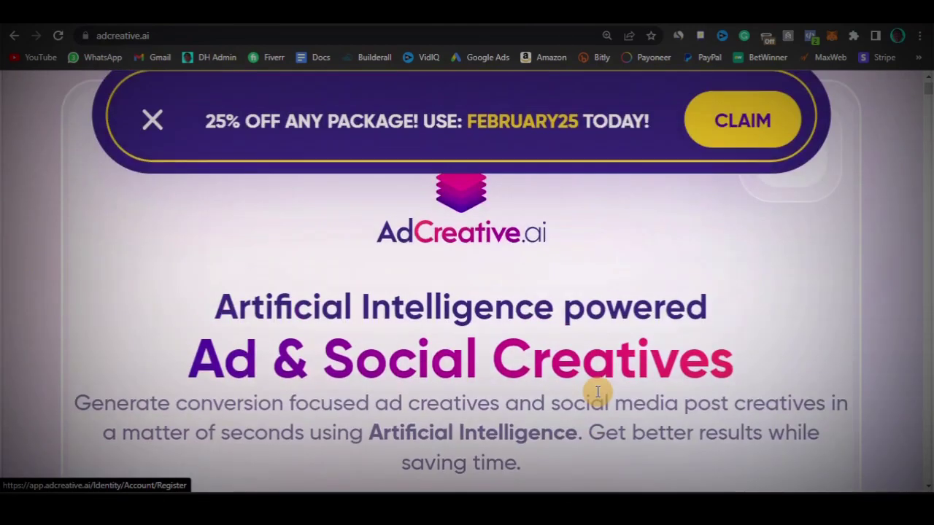
{"action": "scroll", "coordinate": [598, 391], "scroll_direction": "down", "scroll_amount": 7}
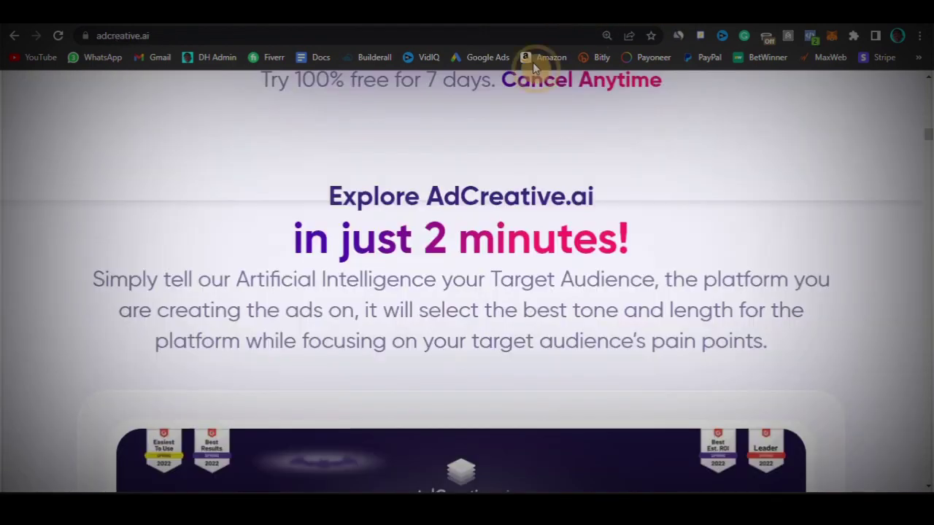
Look over the sample ad creatives with AI recommendation scores and the "Generate ad creatives that help you sell. Fast." section of the homepage.
{"action": "scroll", "coordinate": [596, 369], "scroll_direction": "down", "scroll_amount": 5}
{"action": "scroll", "coordinate": [595, 375], "scroll_direction": "up", "scroll_amount": 10}
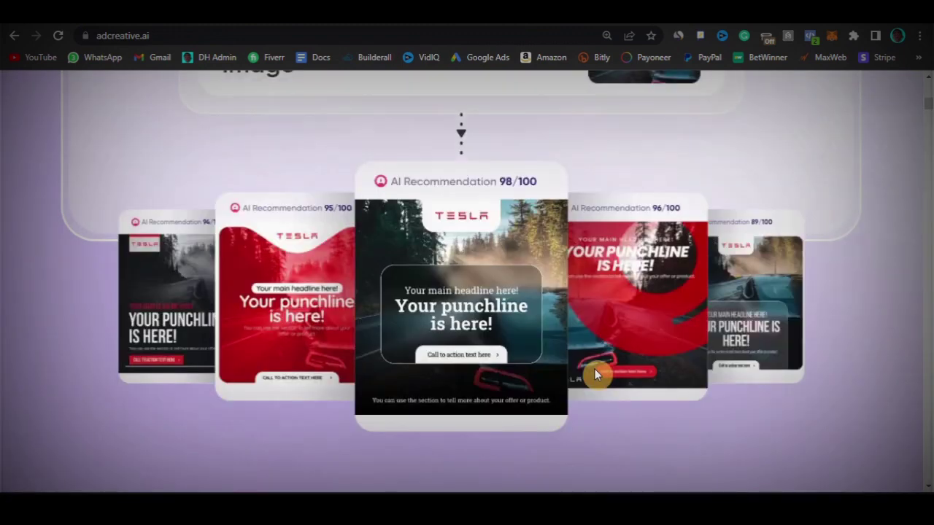
{"action": "scroll", "coordinate": [645, 264], "scroll_direction": "down", "scroll_amount": 10}
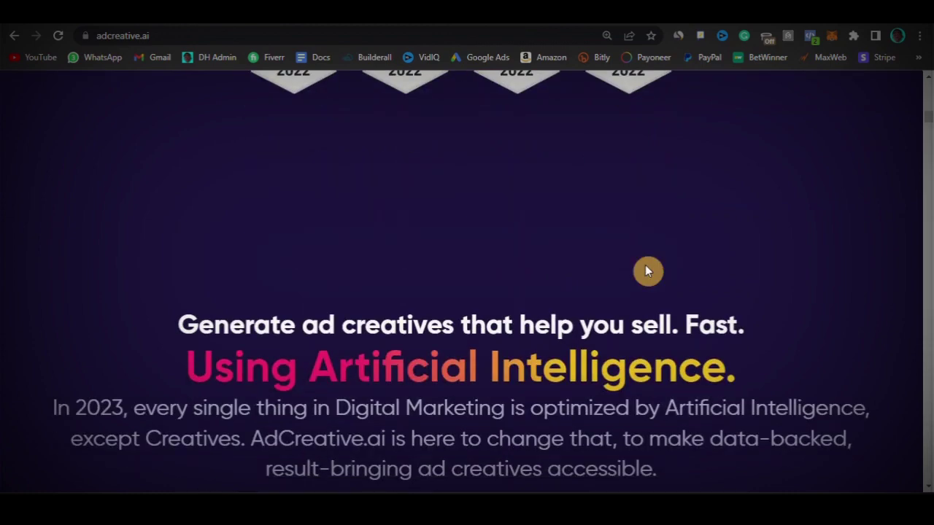
{"action": "scroll", "coordinate": [645, 267], "scroll_direction": "up", "scroll_amount": 6}
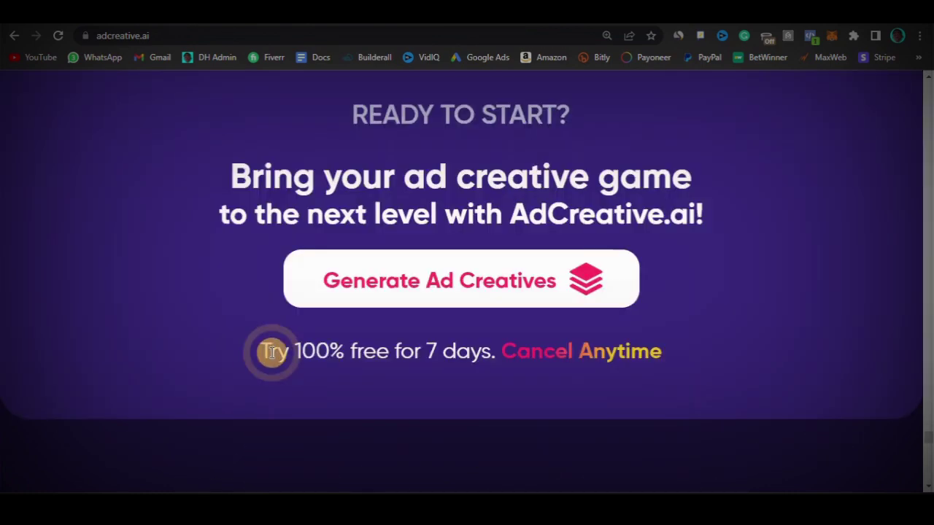
Highlight the "Try 100% free for 7 days" offer text in the "Ready to start?" section.
{"action": "left_click_drag", "start_coordinate": [271, 352], "coordinate": [494, 352]}
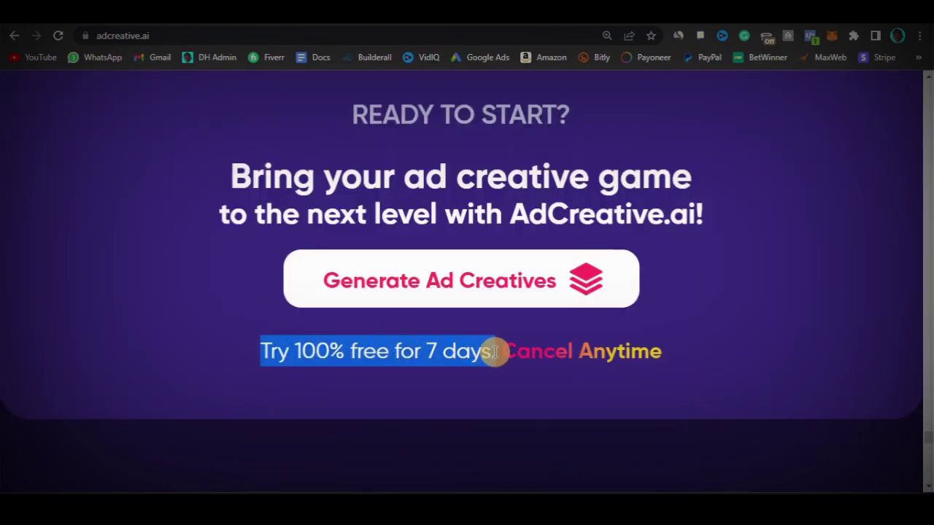
{"action": "left_click", "coordinate": [493, 352]}
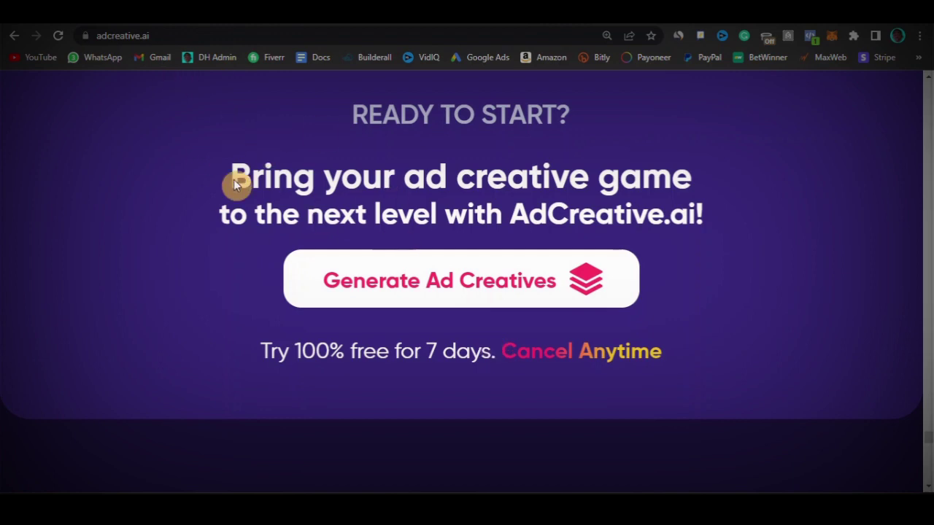
{"action": "left_click_drag", "start_coordinate": [260, 352], "coordinate": [484, 338]}
{"action": "left_click", "coordinate": [484, 338]}
Return to the start of the homepage and dismiss the 25% off promotional banner.
{"action": "scroll", "coordinate": [772, 230], "scroll_direction": "up", "scroll_amount": 20}
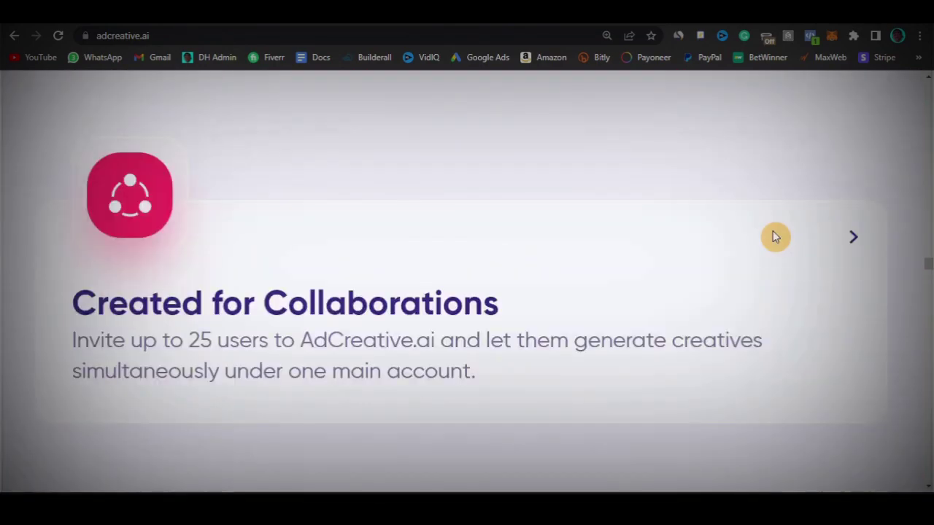
{"action": "scroll", "coordinate": [772, 231], "scroll_direction": "up", "scroll_amount": 15}
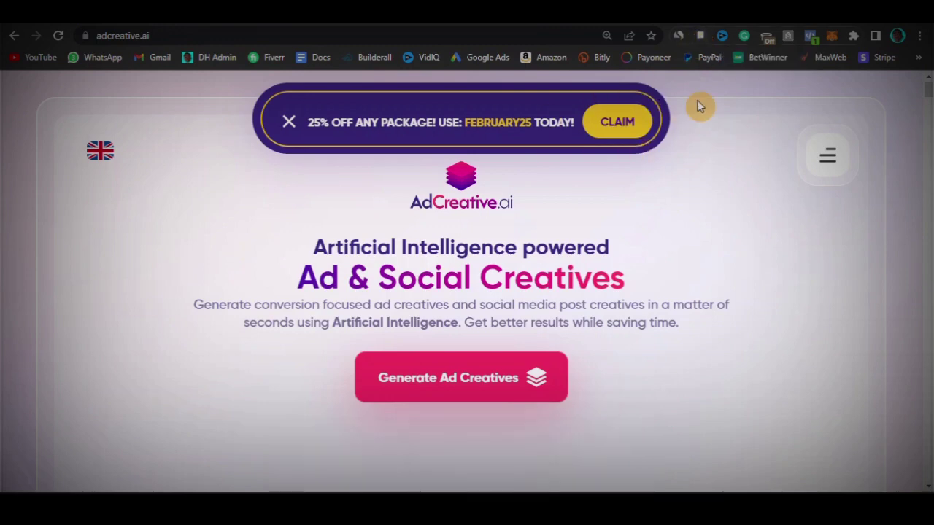
{"action": "left_click", "coordinate": [287, 122]}
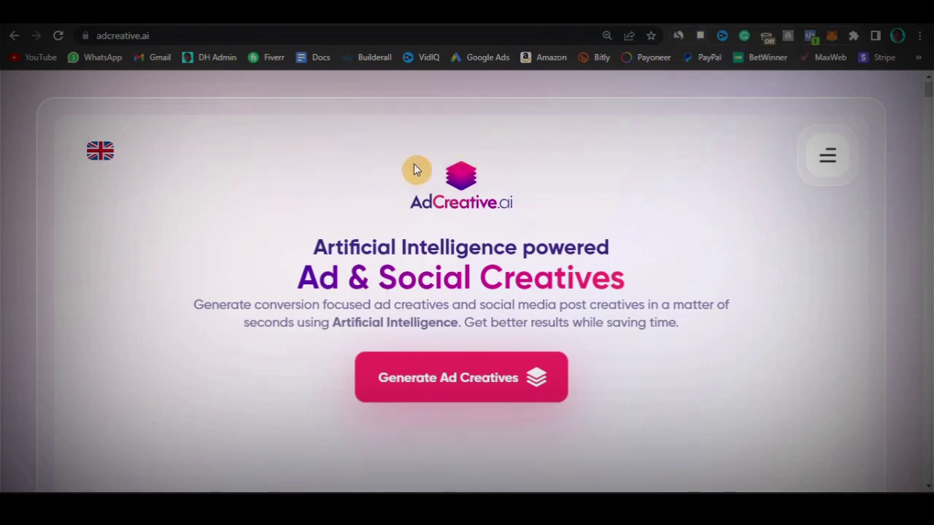
Expand the site's navigation menu, look through its entries and close it again.
{"action": "left_click", "coordinate": [826, 153]}
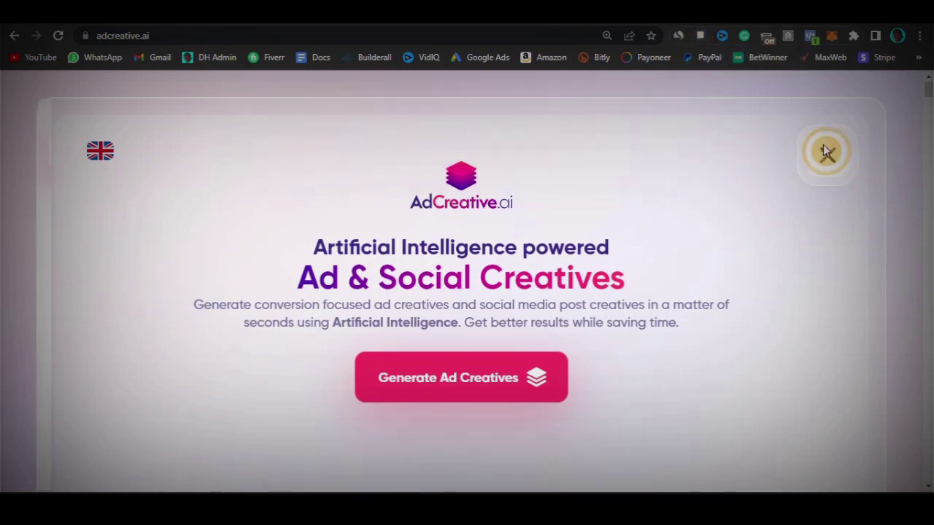
{"action": "scroll", "coordinate": [156, 302], "scroll_direction": "down", "scroll_amount": 8}
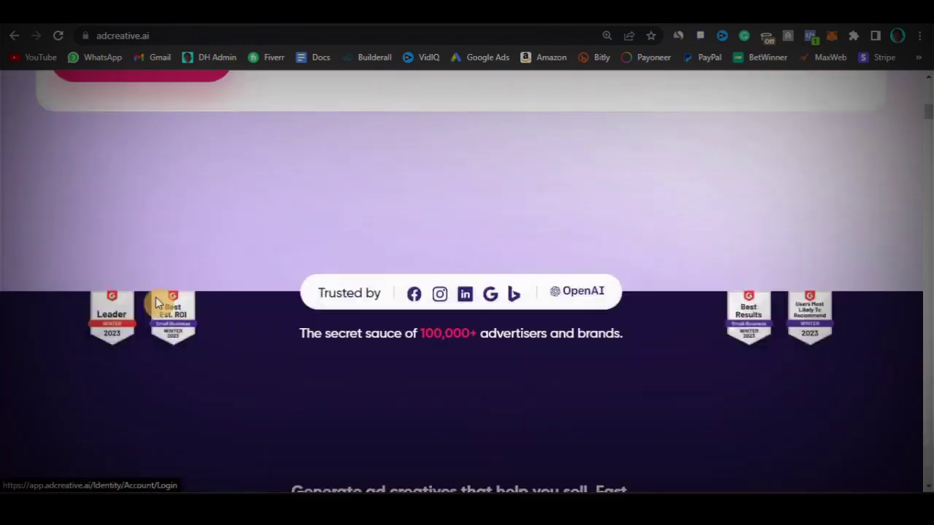
{"action": "scroll", "coordinate": [156, 302], "scroll_direction": "up", "scroll_amount": 8}
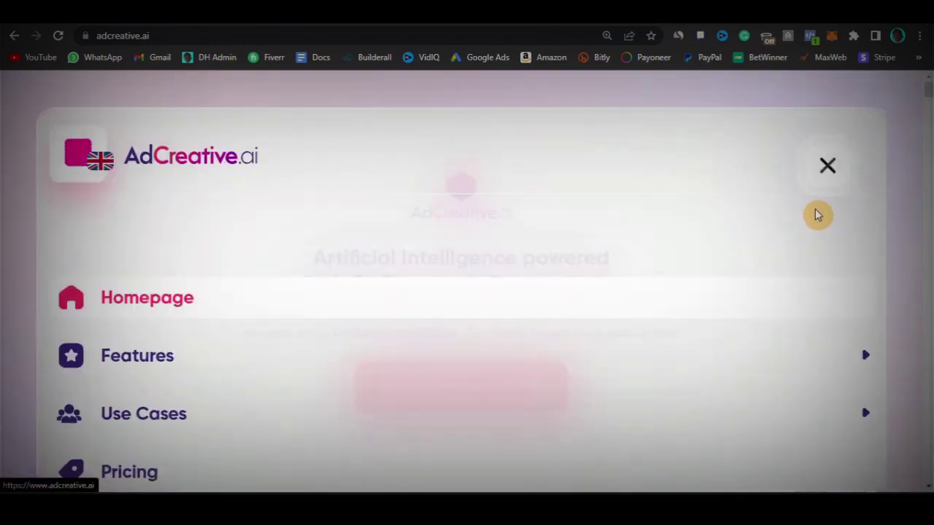
{"action": "left_click", "coordinate": [847, 174]}
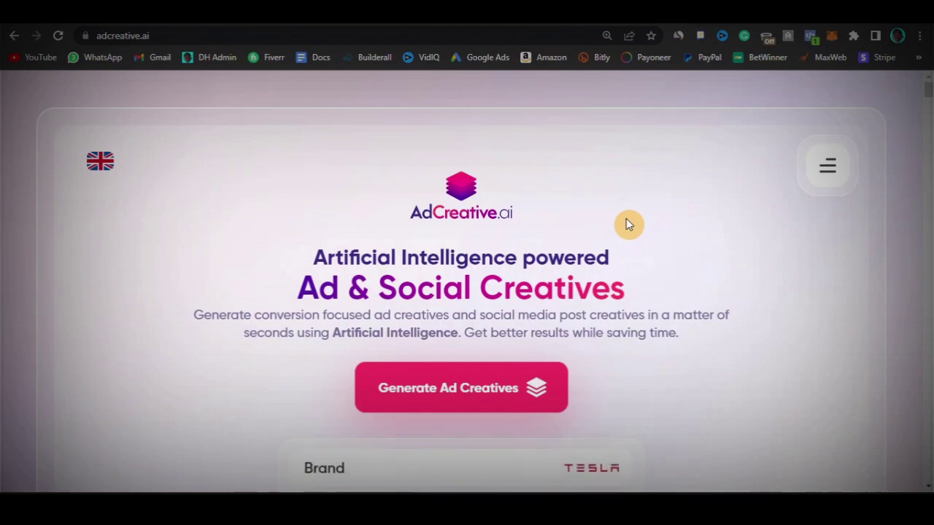
Review the homepage's Generate Creatives, Texts & Headlines, Creative Insights and Social Creatives features and the introduction video area.
{"action": "scroll", "coordinate": [476, 279], "scroll_direction": "down", "scroll_amount": 10}
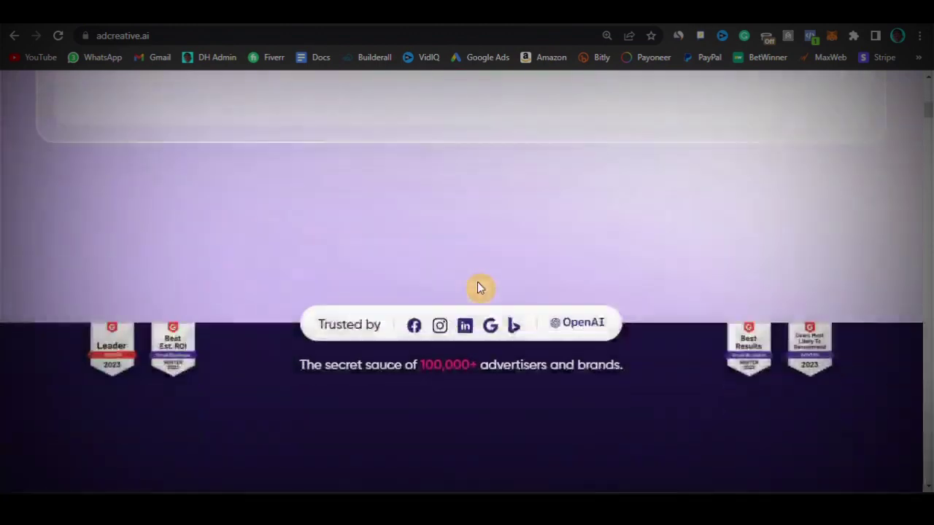
{"action": "scroll", "coordinate": [478, 288], "scroll_direction": "down", "scroll_amount": 8}
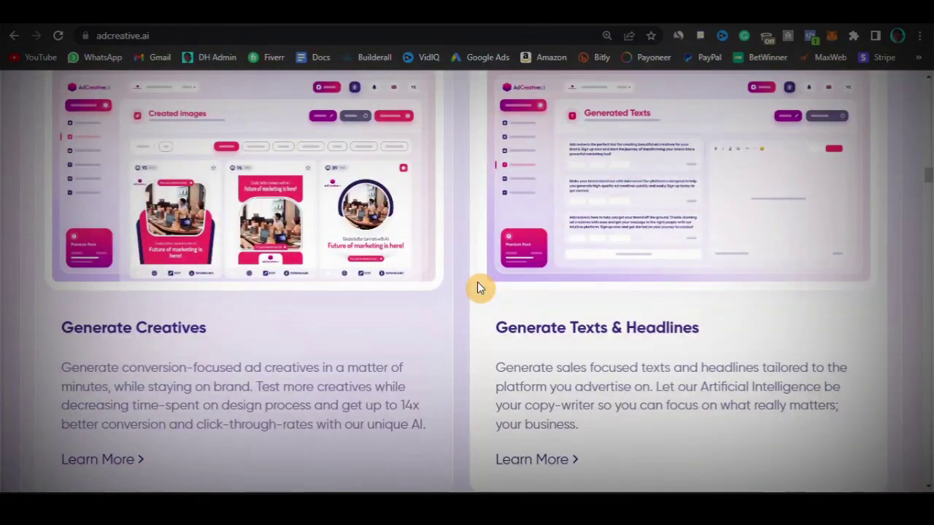
{"action": "scroll", "coordinate": [478, 288], "scroll_direction": "down", "scroll_amount": 10}
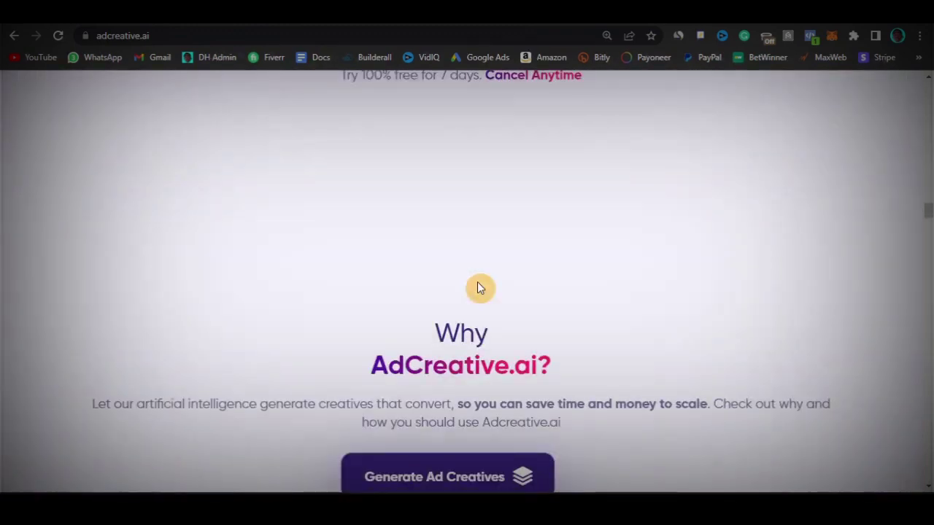
{"action": "scroll", "coordinate": [478, 288], "scroll_direction": "up", "scroll_amount": 2}
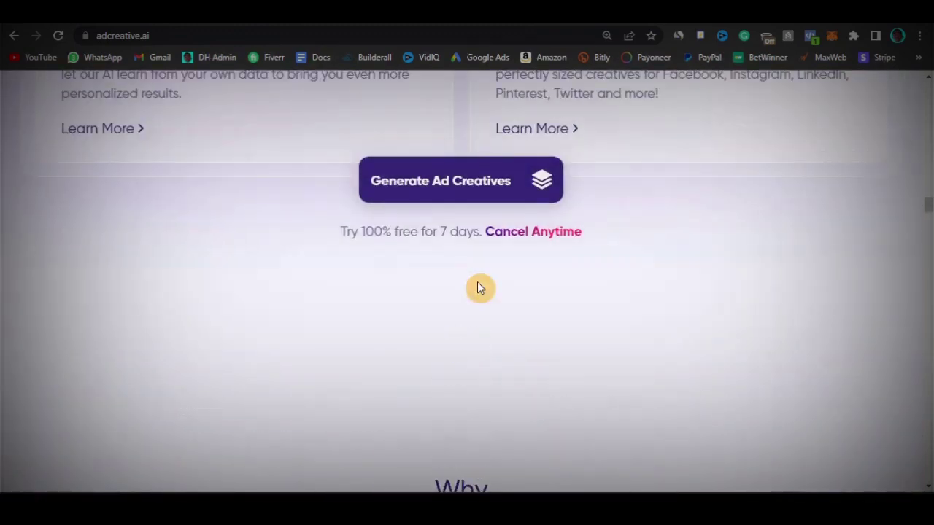
{"action": "scroll", "coordinate": [478, 288], "scroll_direction": "up", "scroll_amount": 3}
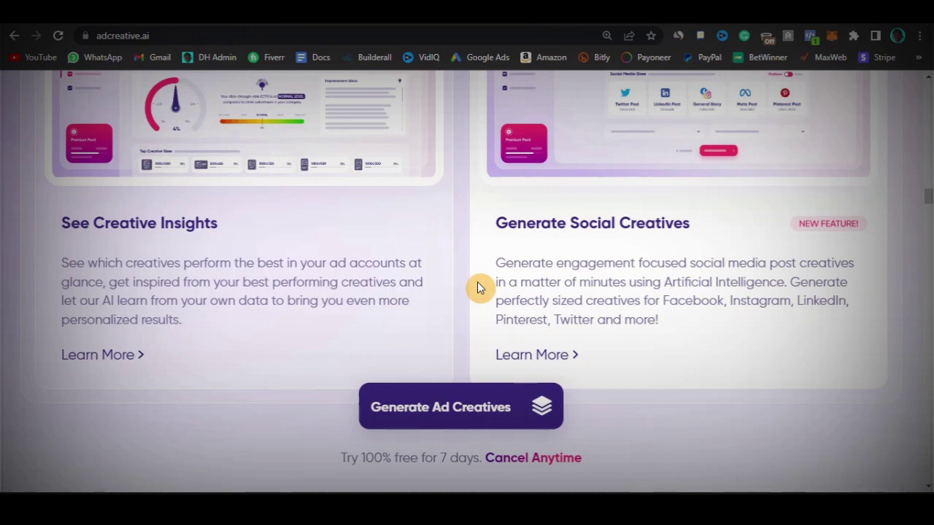
{"action": "scroll", "coordinate": [432, 159], "scroll_direction": "up", "scroll_amount": 10}
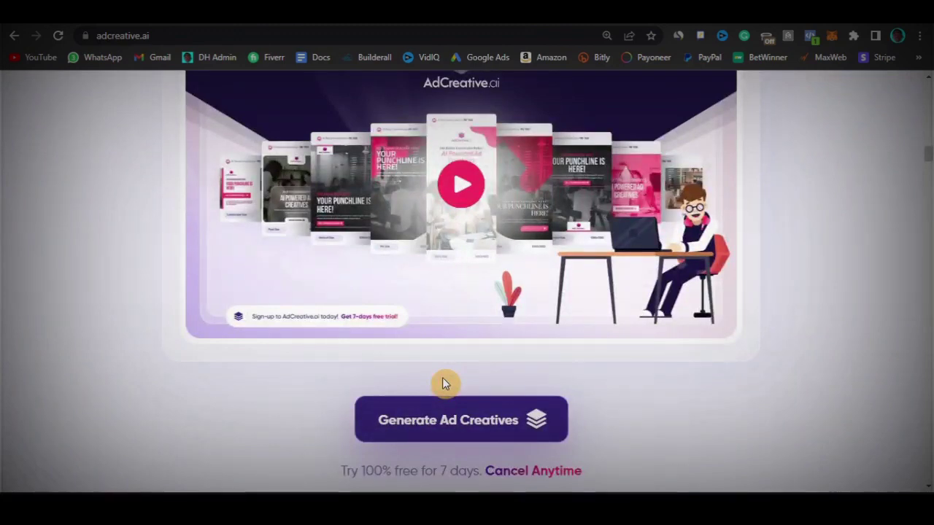
{"action": "scroll", "coordinate": [442, 379], "scroll_direction": "up", "scroll_amount": 5}
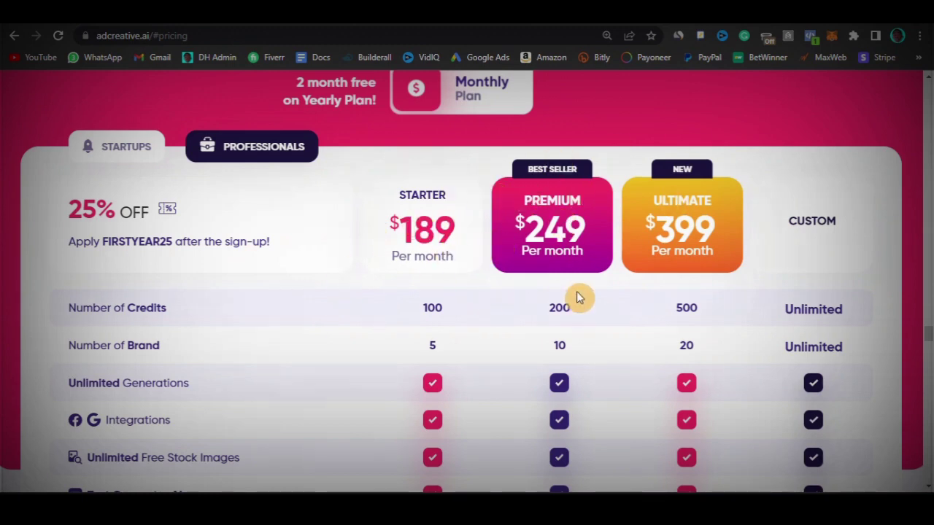
Compare the Professionals pricing plans and look over the E-Commerce and Agencies use cases and the Trained A.I. advantage.
{"action": "scroll", "coordinate": [417, 360], "scroll_direction": "down", "scroll_amount": 2}
{"action": "scroll", "coordinate": [418, 361], "scroll_direction": "up", "scroll_amount": 2}
{"action": "scroll", "coordinate": [417, 365], "scroll_direction": "up", "scroll_amount": 2}
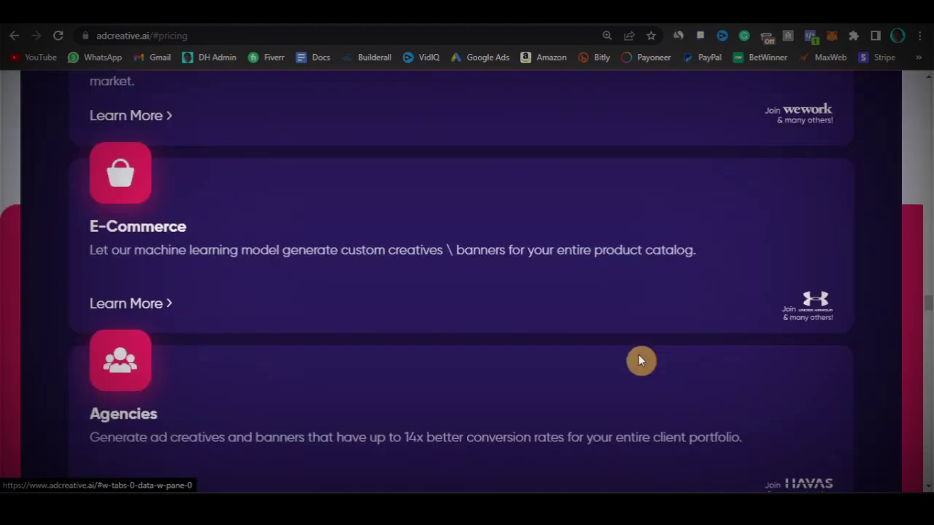
{"action": "scroll", "coordinate": [639, 360], "scroll_direction": "up", "scroll_amount": 10}
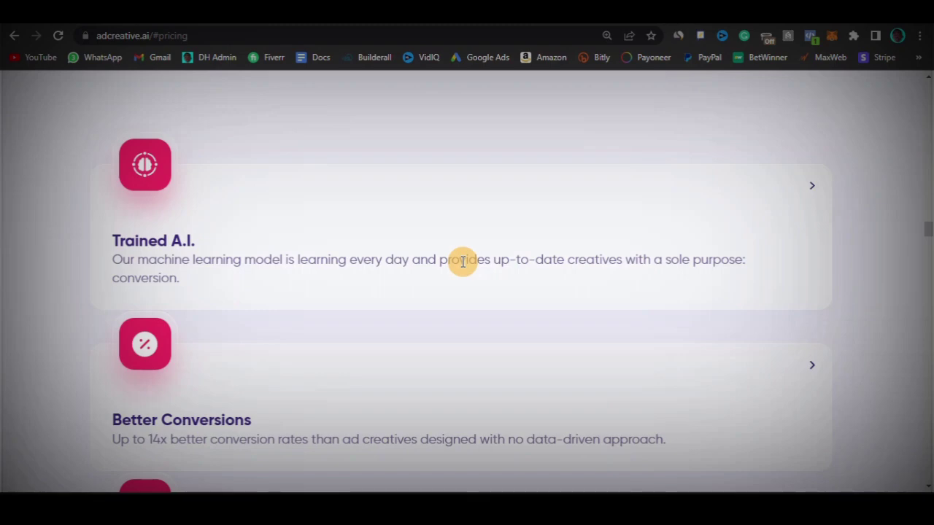
Go to the site's navigation entries and log in to the AdCreative.ai account dashboard.
{"action": "scroll", "coordinate": [462, 261], "scroll_direction": "up", "scroll_amount": 2}
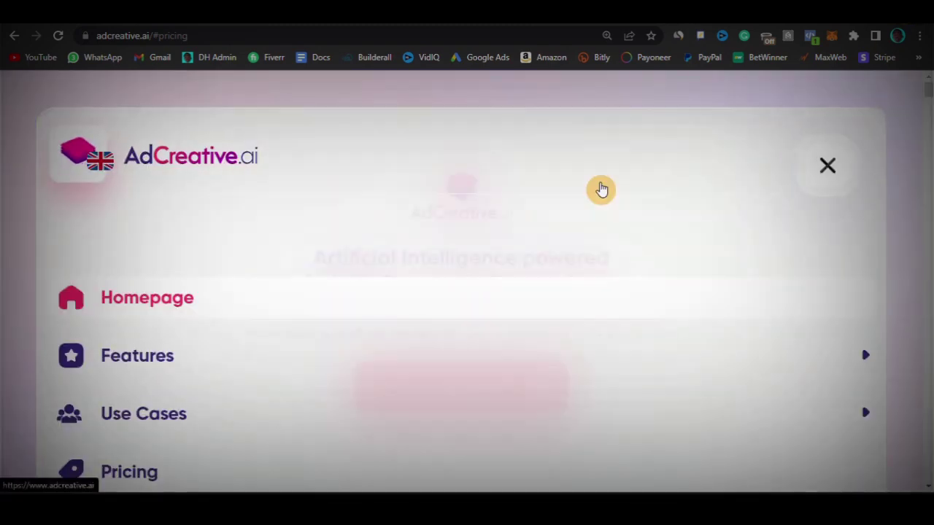
{"action": "scroll", "coordinate": [214, 271], "scroll_direction": "down", "scroll_amount": 3}
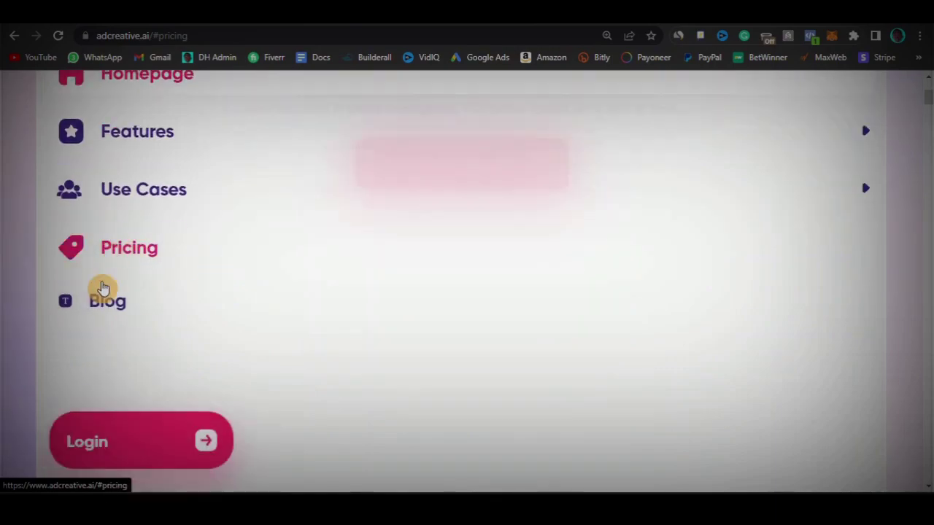
{"action": "left_click", "coordinate": [129, 439]}
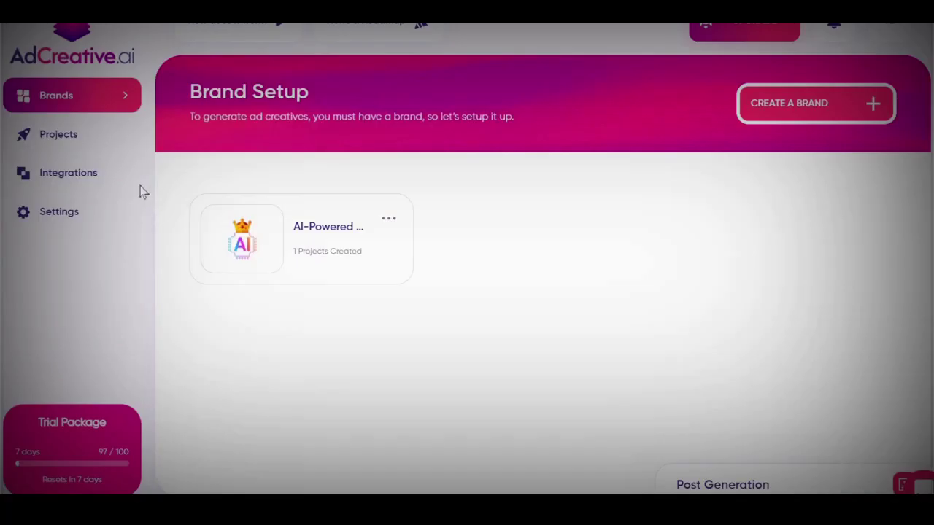
Check which external ad platforms can be connected on the Integrations page, and return to the brand list.
{"action": "left_click", "coordinate": [106, 177]}
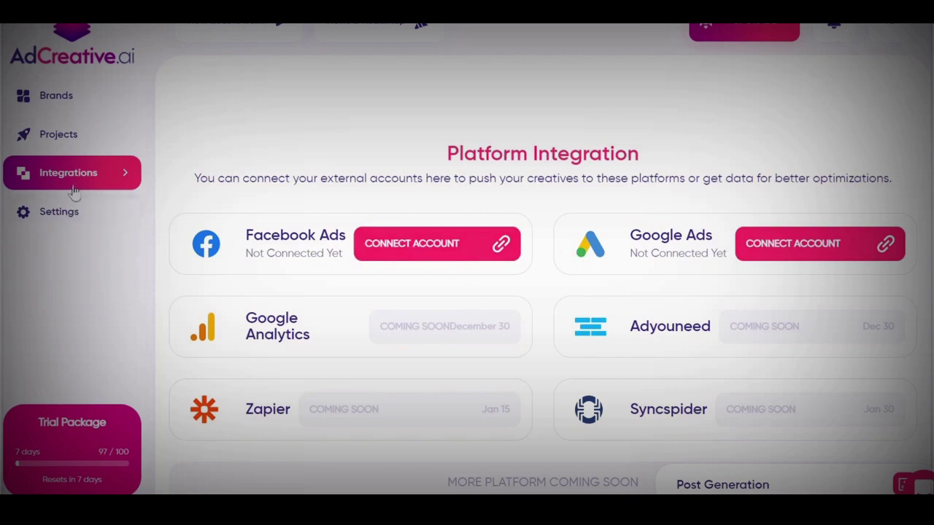
{"action": "left_click", "coordinate": [79, 99]}
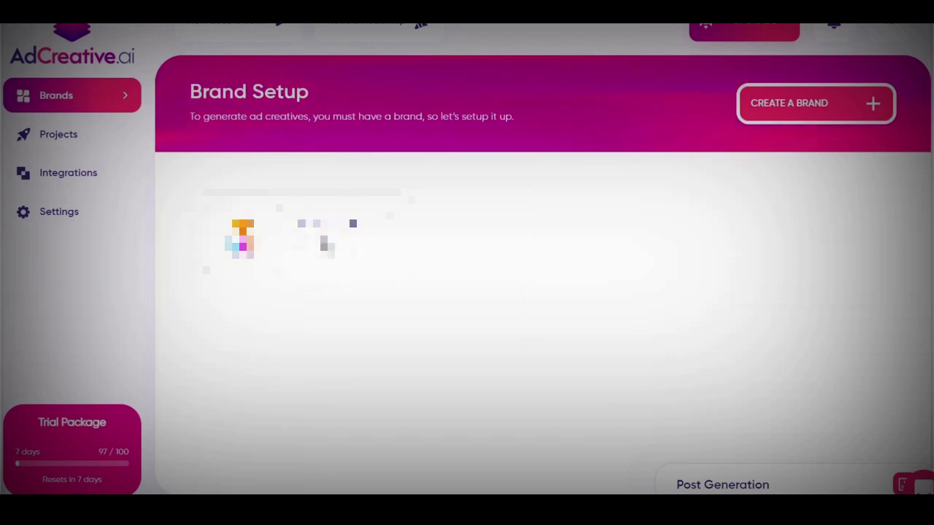
Start a new brand named "4 Family Shop" and upload the 4FamilyShop logo.
{"action": "left_click", "coordinate": [813, 123]}
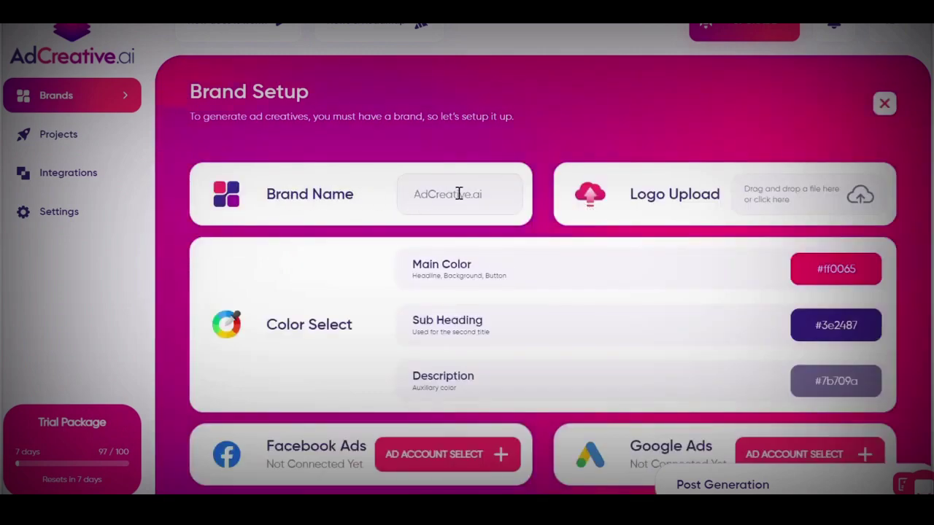
{"action": "type", "text": "4 Family Shop"}
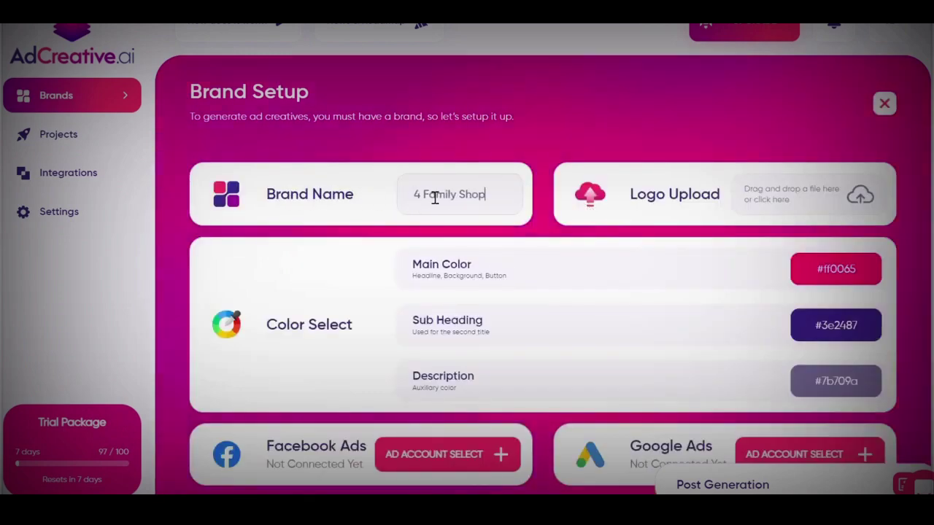
{"action": "left_click", "coordinate": [788, 200]}
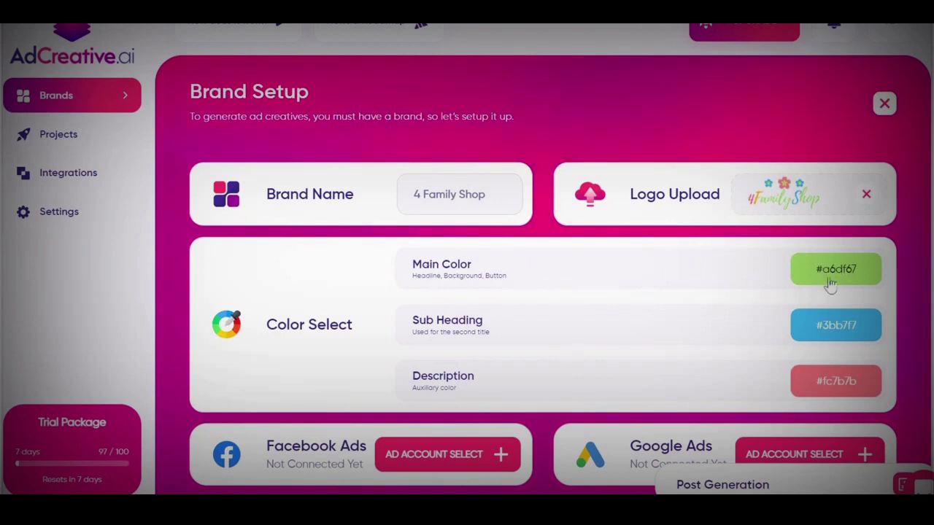
Check the new brand's settings and adjust its main color to #A8DF6D.
{"action": "scroll", "coordinate": [682, 278], "scroll_direction": "down", "scroll_amount": 2}
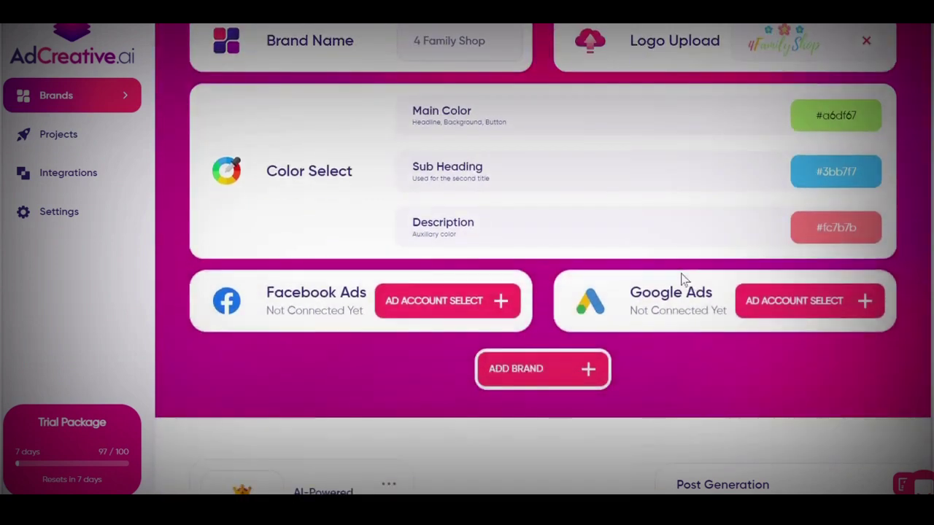
{"action": "scroll", "coordinate": [565, 271], "scroll_direction": "up", "scroll_amount": 2}
{"action": "scroll", "coordinate": [552, 277], "scroll_direction": "down", "scroll_amount": 2}
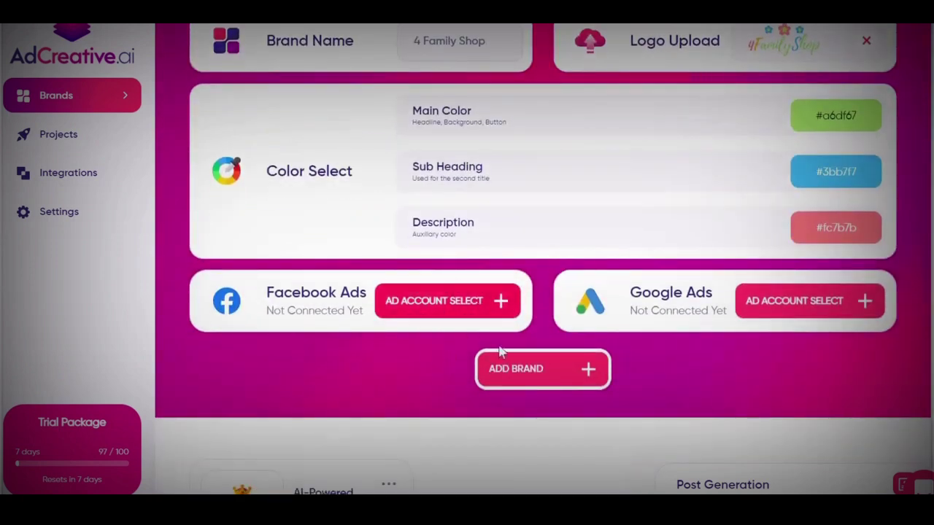
{"action": "scroll", "coordinate": [377, 168], "scroll_direction": "up", "scroll_amount": 1}
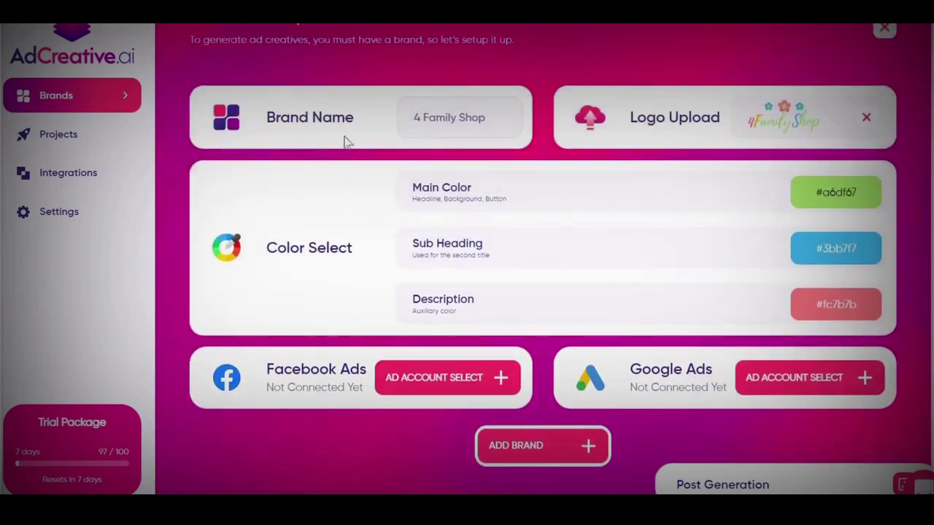
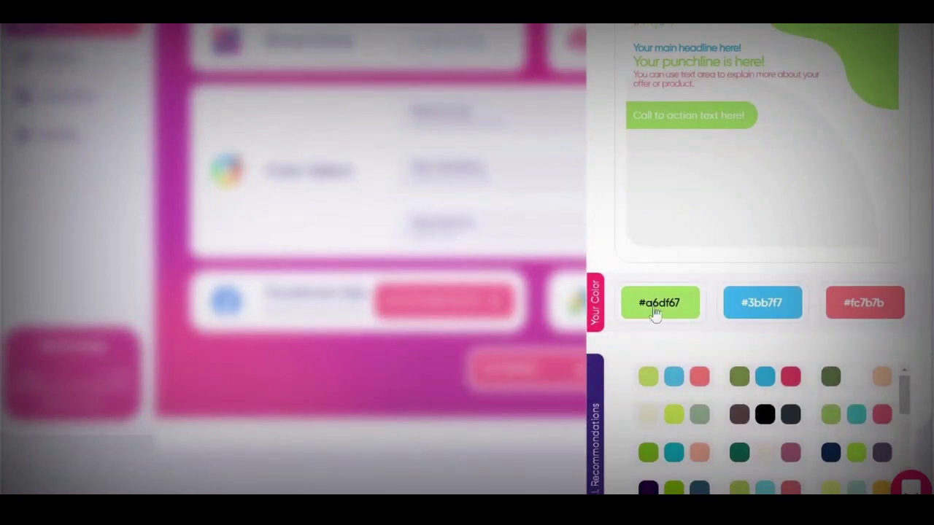
{"action": "left_click", "coordinate": [654, 312]}
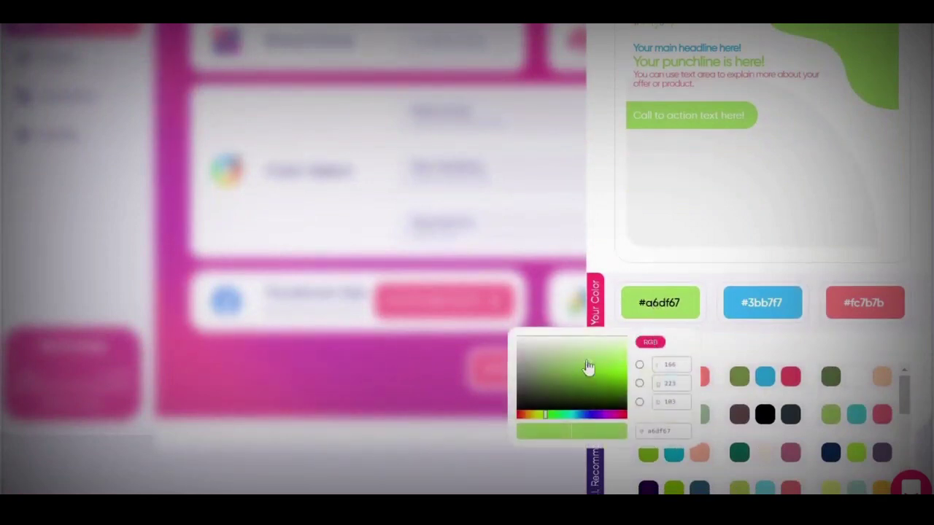
{"action": "mouse_move", "coordinate": [587, 369]}
{"action": "left_mouse_down"}
{"action": "mouse_move", "coordinate": [583, 361]}
{"action": "mouse_move", "coordinate": [597, 358]}
{"action": "mouse_move", "coordinate": [591, 363]}
{"action": "left_mouse_up"}
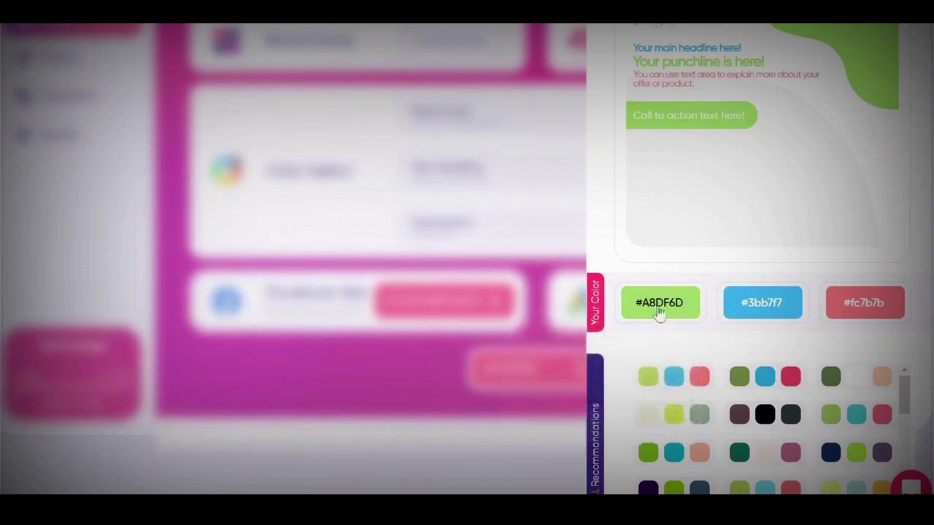
Try several AI-recommended color palettes, apply #c0d860, #4dbce9 and #ff847c, and add the 4 Family Shop brand.
{"action": "scroll", "coordinate": [679, 361], "scroll_direction": "down", "scroll_amount": 2}
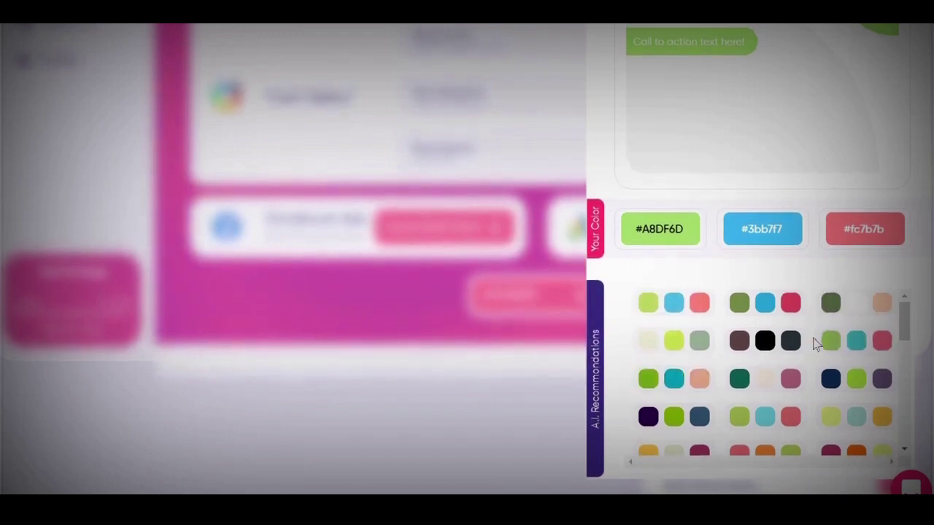
{"action": "scroll", "coordinate": [744, 407], "scroll_direction": "up", "scroll_amount": 1}
{"action": "left_click", "coordinate": [691, 380]}
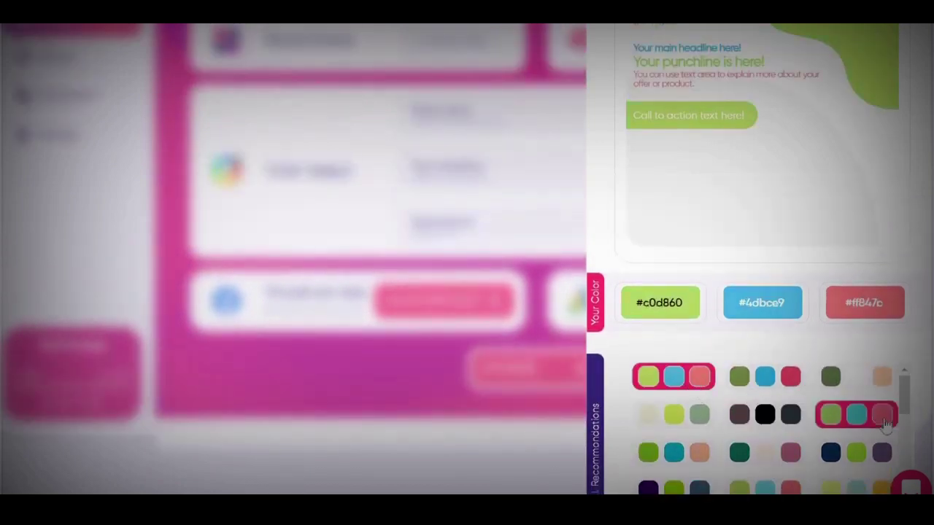
{"action": "left_click", "coordinate": [764, 416]}
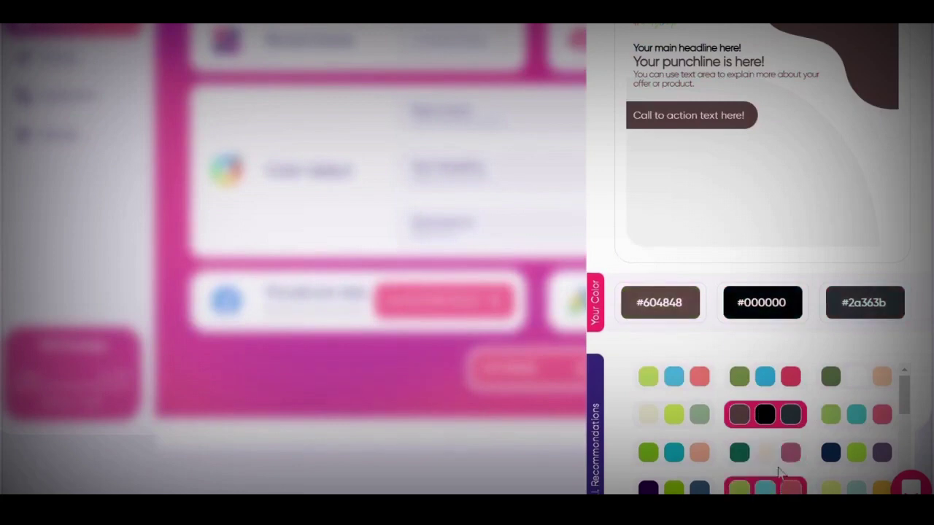
{"action": "left_click", "coordinate": [778, 454]}
{"action": "left_click", "coordinate": [764, 486]}
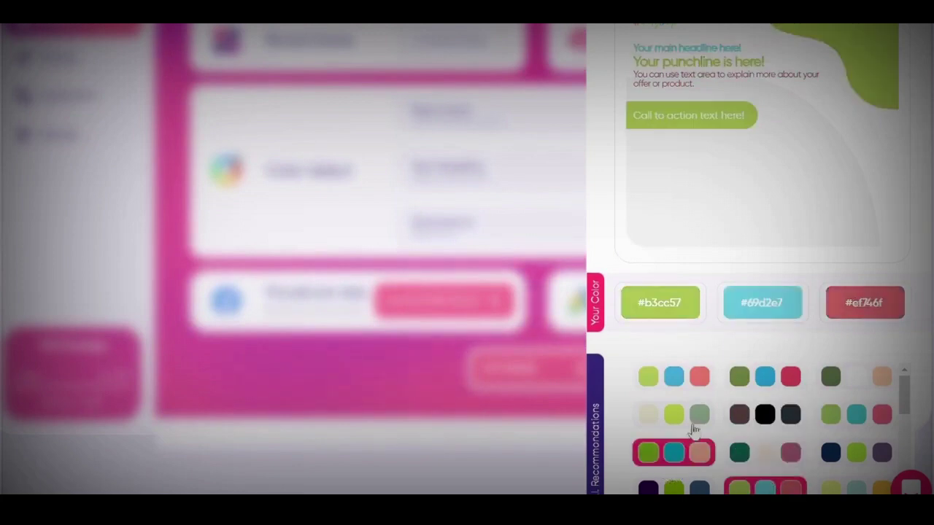
{"action": "left_click", "coordinate": [682, 456]}
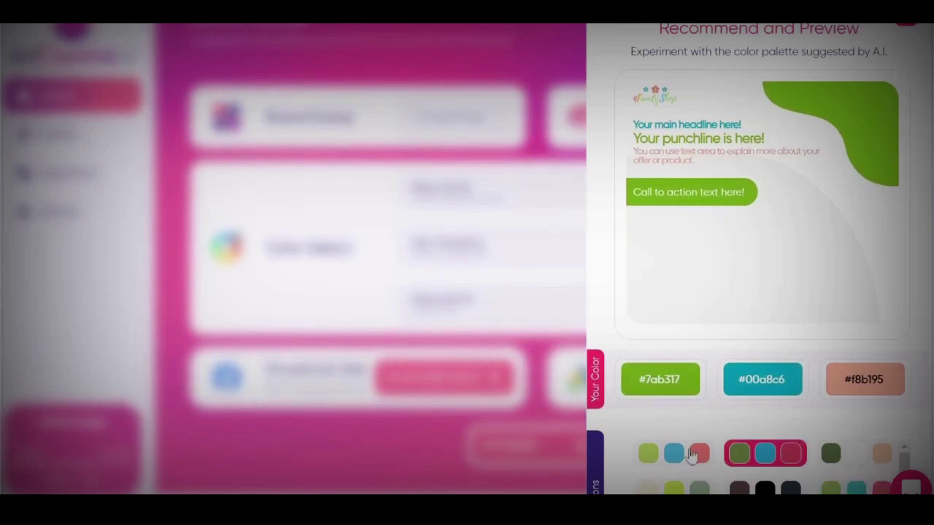
{"action": "left_click", "coordinate": [673, 401]}
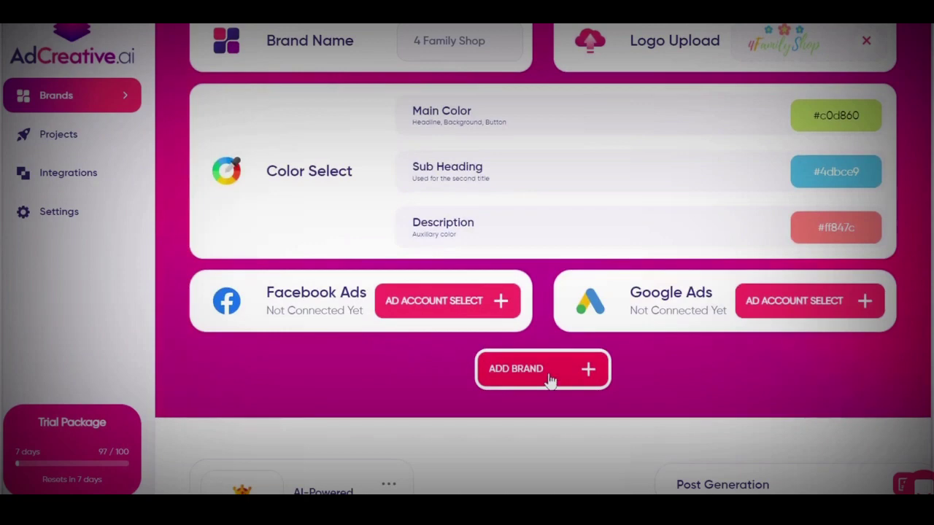
{"action": "left_click", "coordinate": [550, 381]}
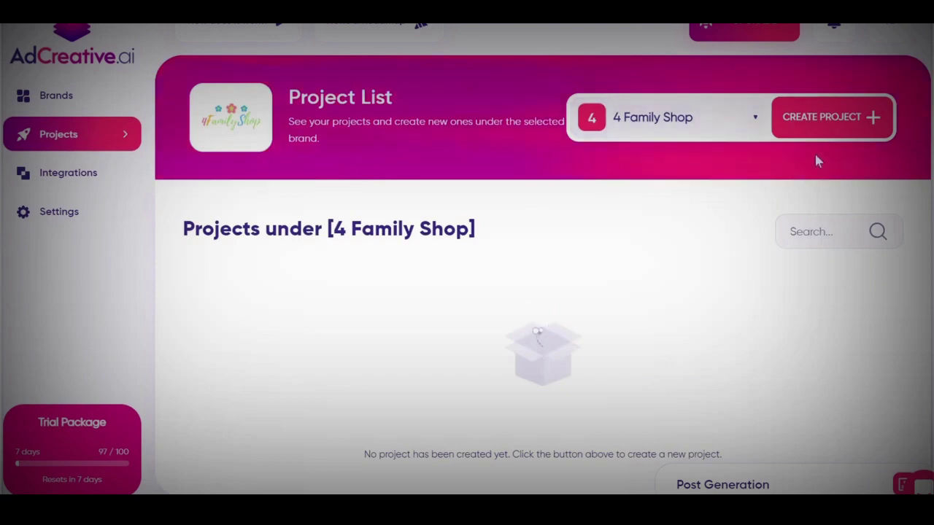
Start a new project under 4 Family Shop and continue with the Post Size (1080x1080) creative format.
{"action": "left_click", "coordinate": [850, 129]}
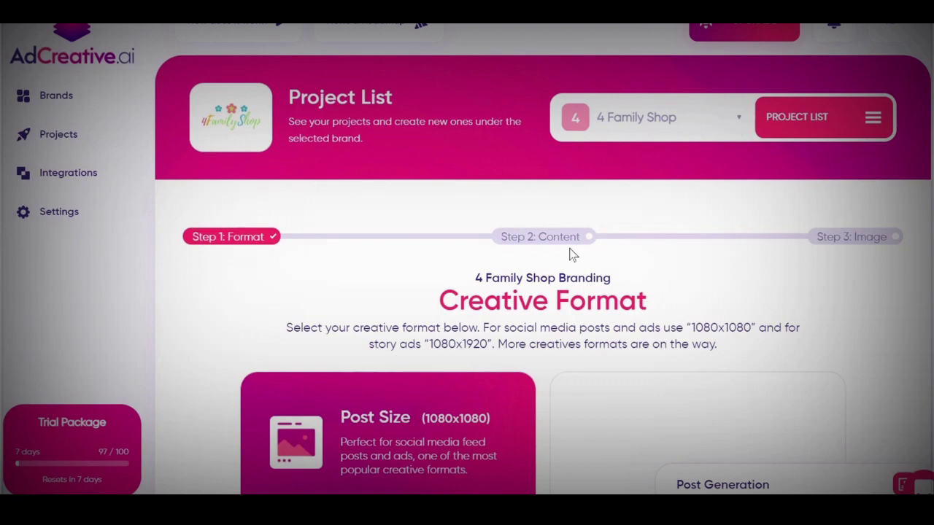
{"action": "scroll", "coordinate": [572, 253], "scroll_direction": "down", "scroll_amount": 3}
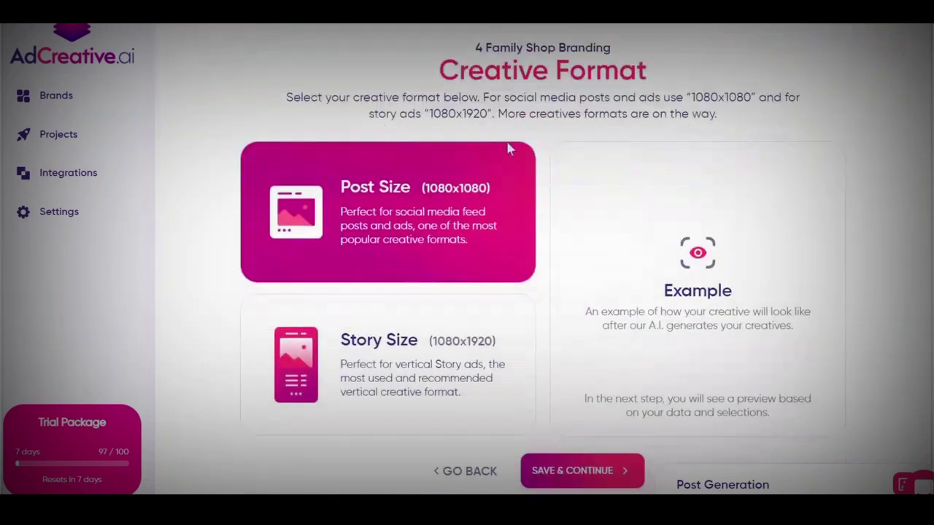
{"action": "scroll", "coordinate": [659, 292], "scroll_direction": "up", "scroll_amount": 2}
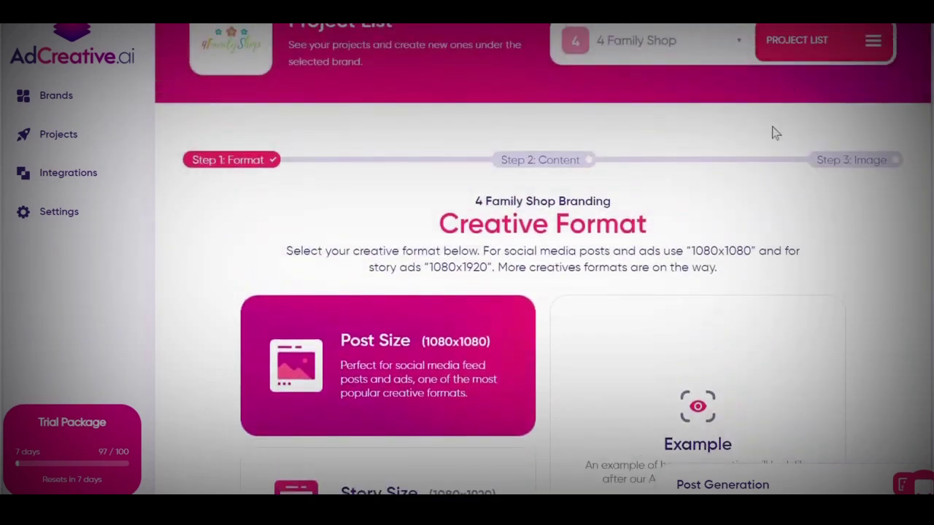
{"action": "scroll", "coordinate": [448, 145], "scroll_direction": "down", "scroll_amount": 1}
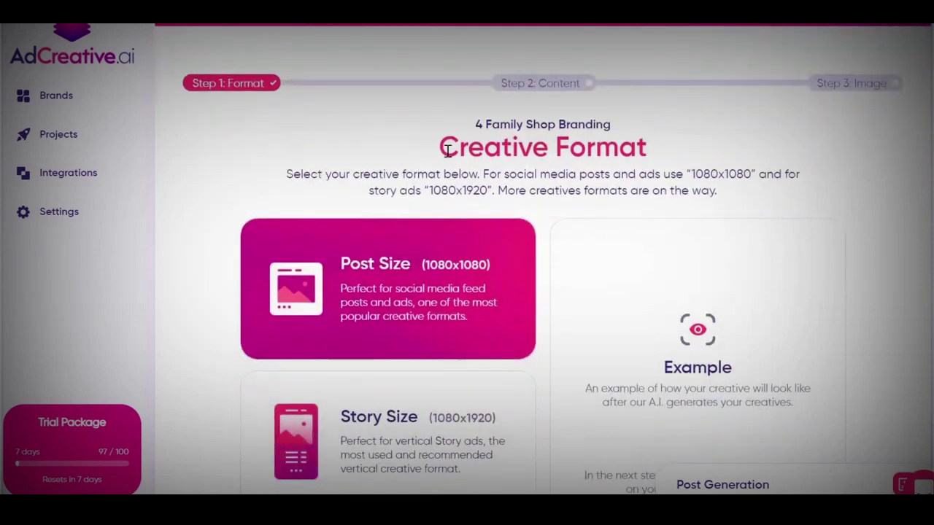
{"action": "scroll", "coordinate": [379, 185], "scroll_direction": "down", "scroll_amount": 2}
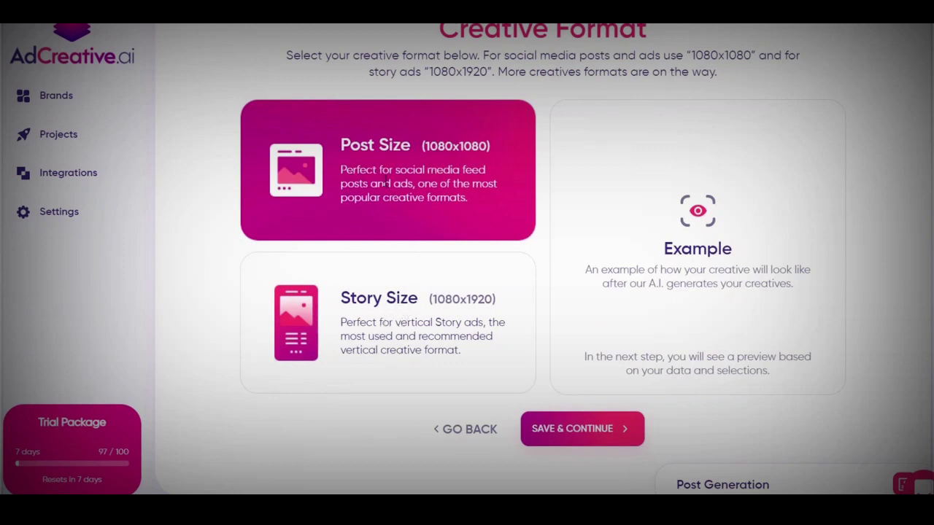
{"action": "left_click", "coordinate": [592, 434]}
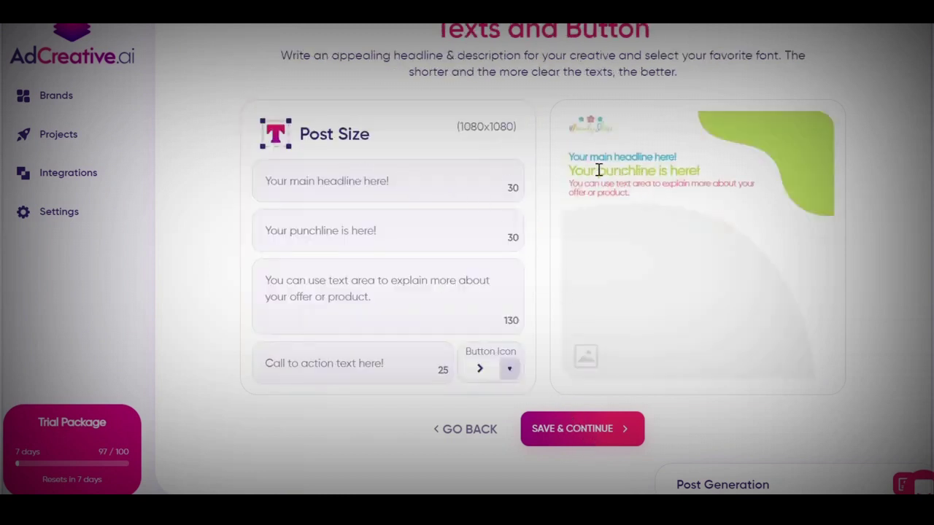
Enter the headline "My main headline", punchline "My punchline" and description "This is the description for my ad creative. Cool!".
{"action": "left_click", "coordinate": [392, 235]}
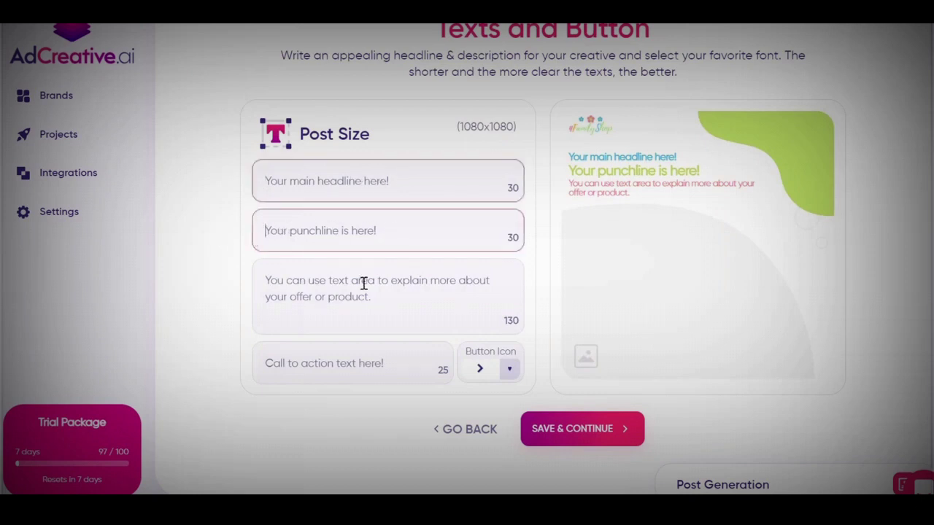
{"action": "left_click", "coordinate": [348, 365]}
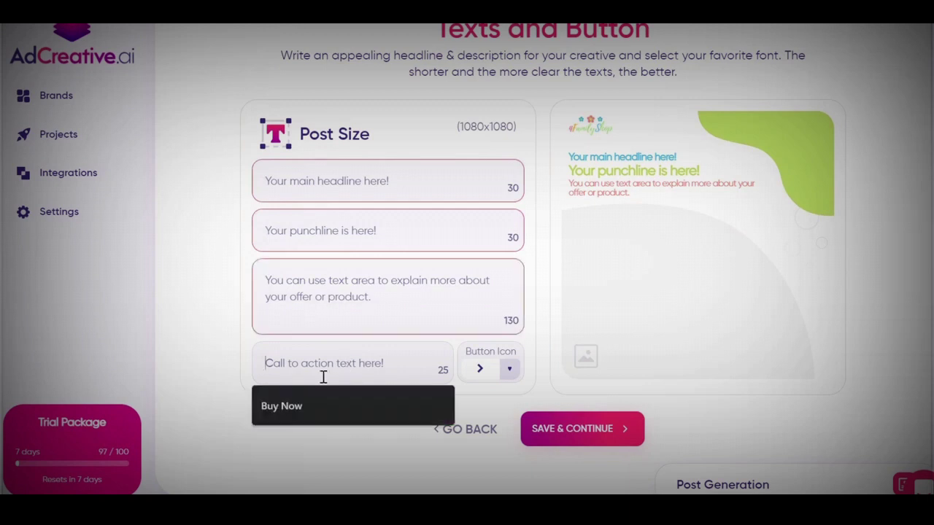
{"action": "left_click", "coordinate": [495, 376]}
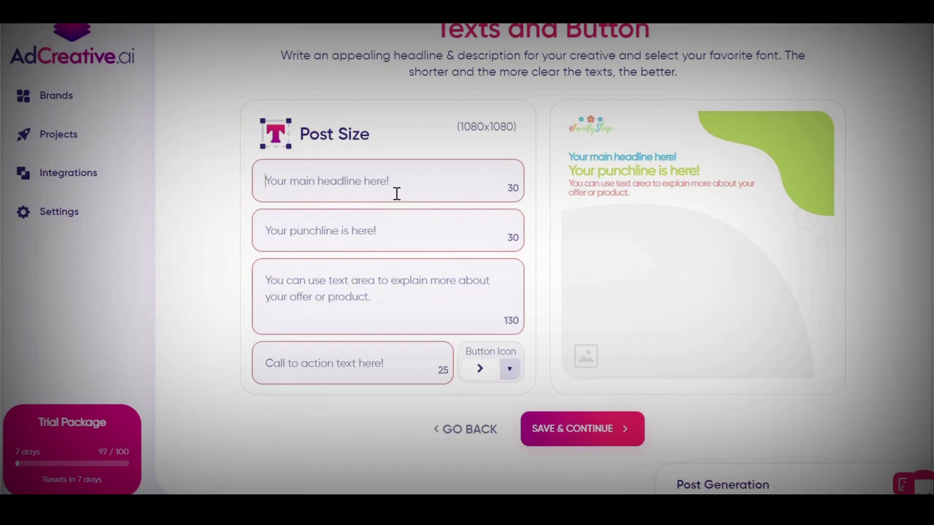
{"action": "type", "text": "My main headline"}
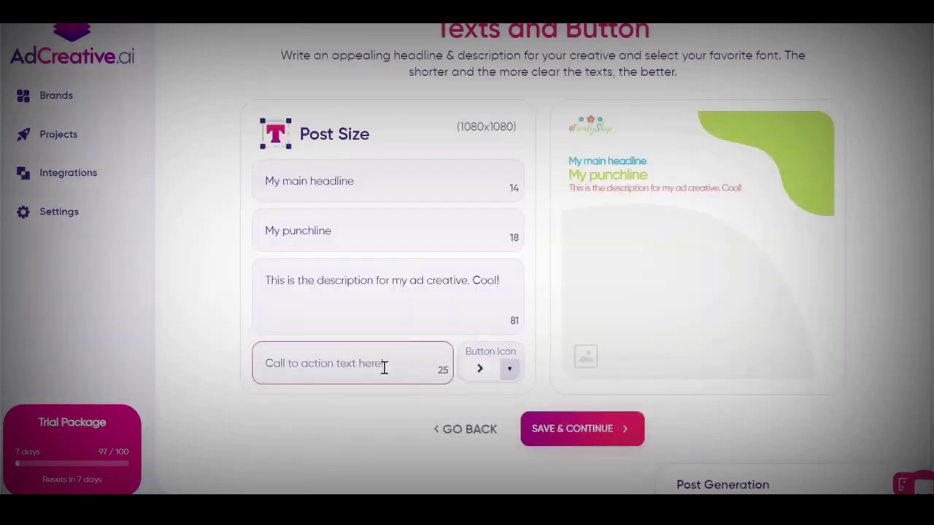
Set the call to action to "Buy Now" with the double-arrow button icon, and continue to the image step.
{"action": "left_click", "coordinate": [361, 366]}
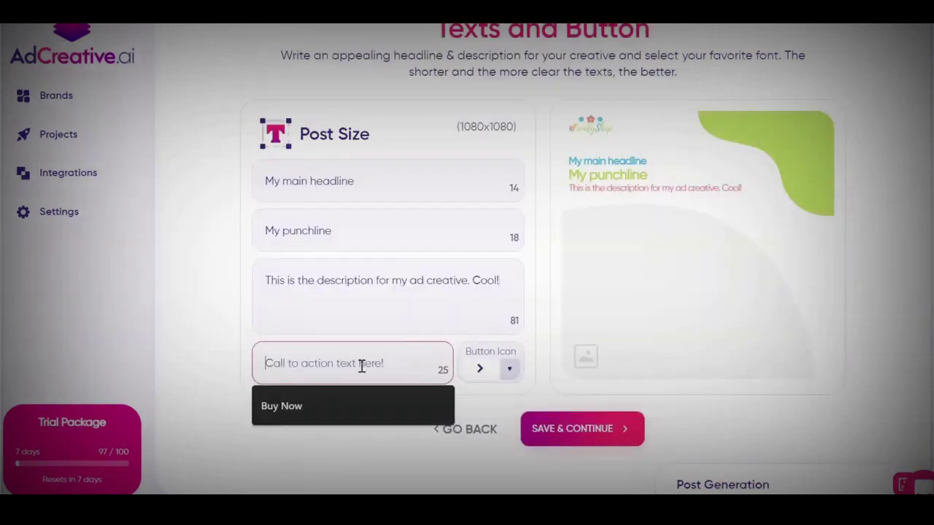
{"action": "left_click", "coordinate": [320, 411]}
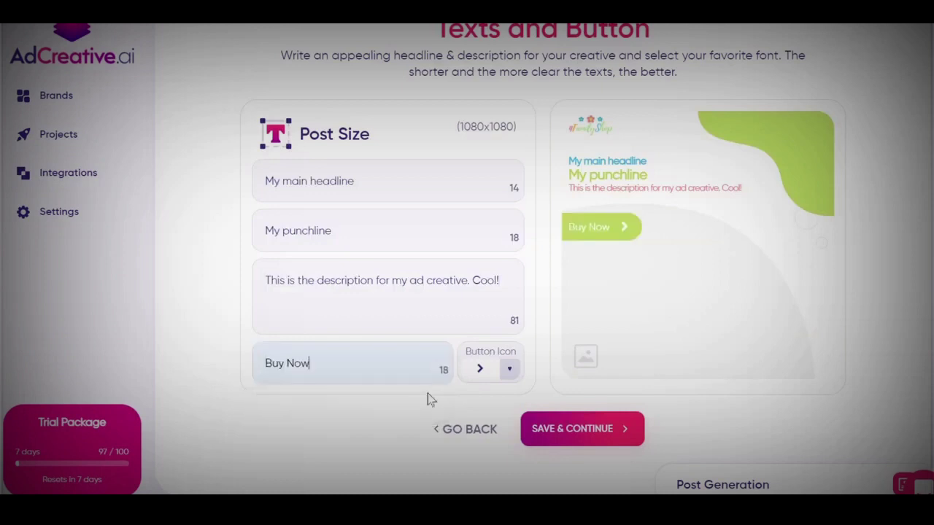
{"action": "left_click", "coordinate": [509, 368]}
{"action": "left_click", "coordinate": [568, 438]}
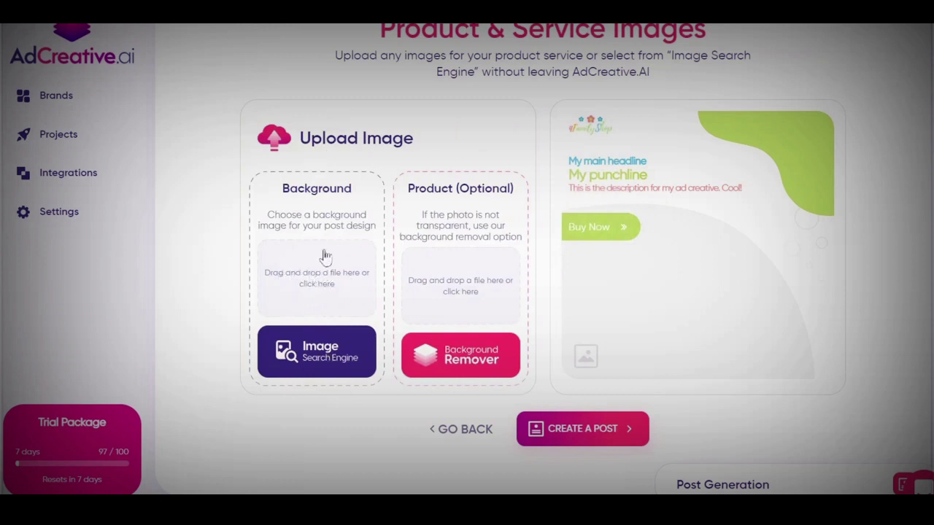
Search the free stock images for "office" to find a background for the post.
{"action": "left_click", "coordinate": [365, 350]}
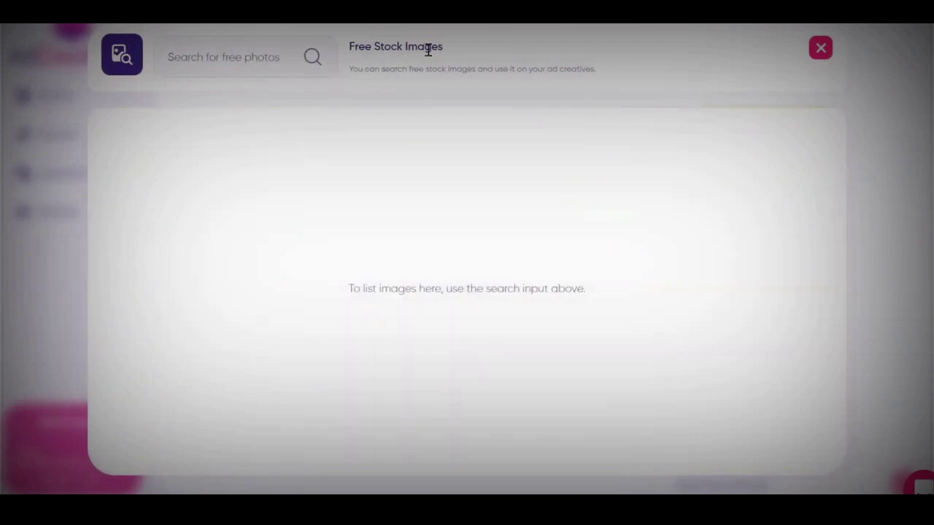
{"action": "left_click", "coordinate": [234, 62]}
{"action": "type", "text": "office"}
{"action": "key", "text": "Return"}
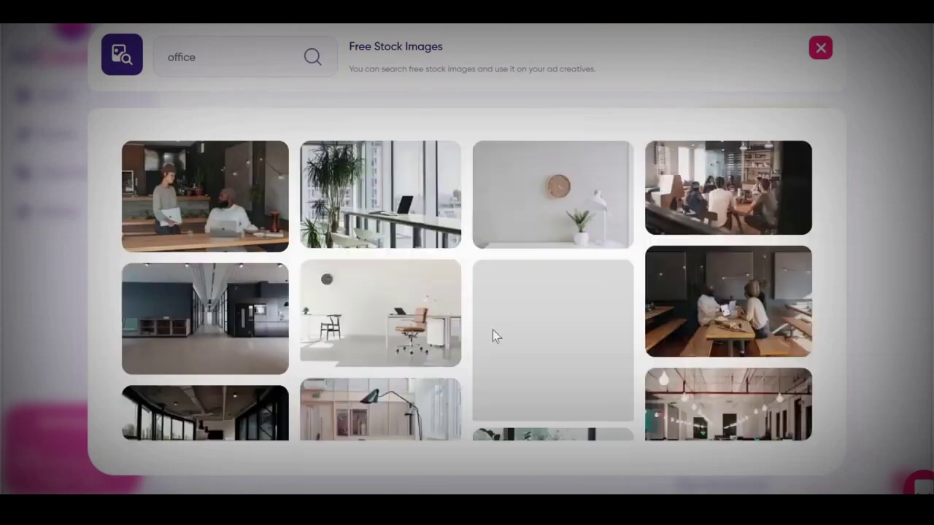
Browse the office photos and use the one with the tan desk chair as background, cropped to the chair and white desk.
{"action": "scroll", "coordinate": [573, 275], "scroll_direction": "down", "scroll_amount": 3}
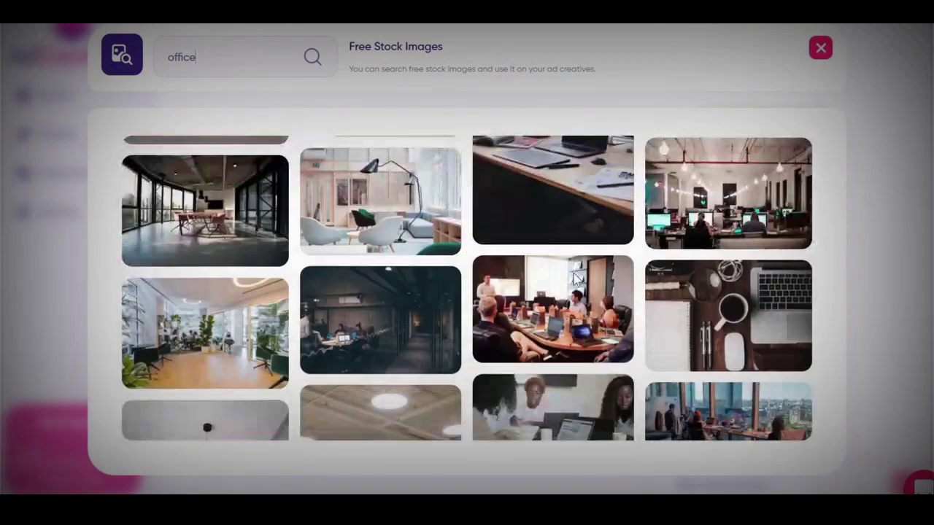
{"action": "scroll", "coordinate": [573, 276], "scroll_direction": "up", "scroll_amount": 1}
{"action": "scroll", "coordinate": [435, 289], "scroll_direction": "down", "scroll_amount": 1}
{"action": "scroll", "coordinate": [446, 267], "scroll_direction": "up", "scroll_amount": 3}
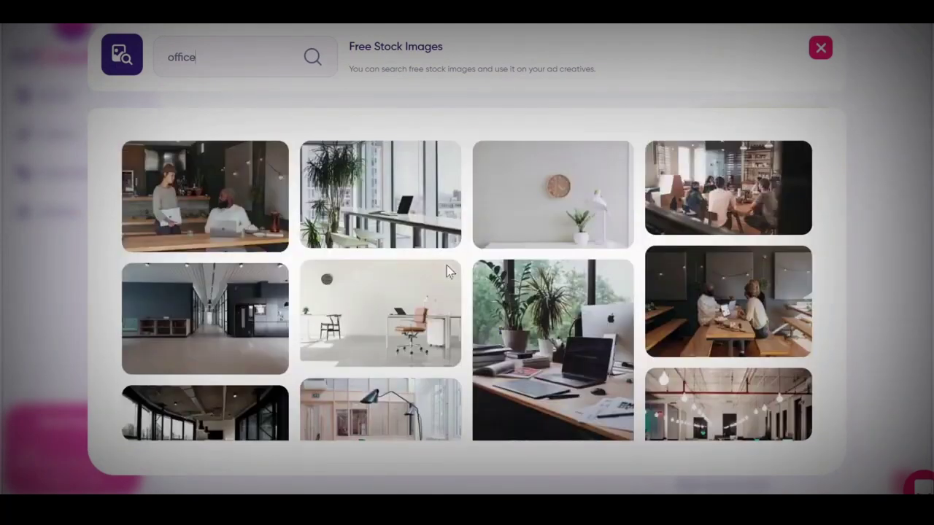
{"action": "scroll", "coordinate": [446, 266], "scroll_direction": "down", "scroll_amount": 5}
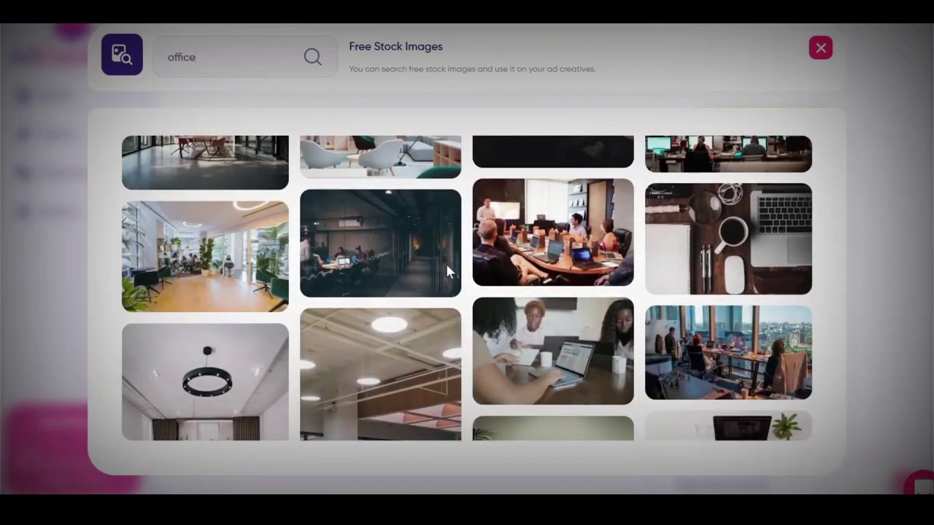
{"action": "scroll", "coordinate": [537, 306], "scroll_direction": "up", "scroll_amount": 3}
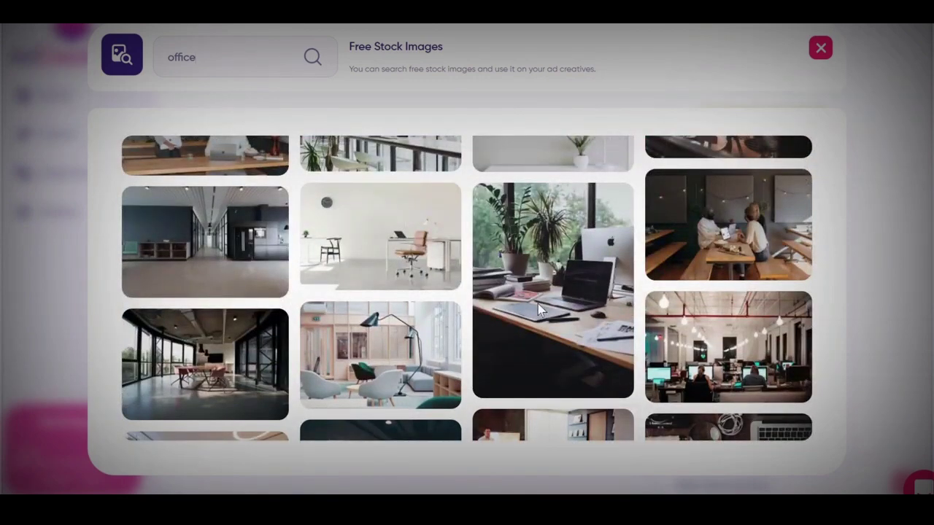
{"action": "left_click", "coordinate": [374, 251]}
{"action": "left_click_drag", "start_coordinate": [486, 285], "coordinate": [656, 290]}
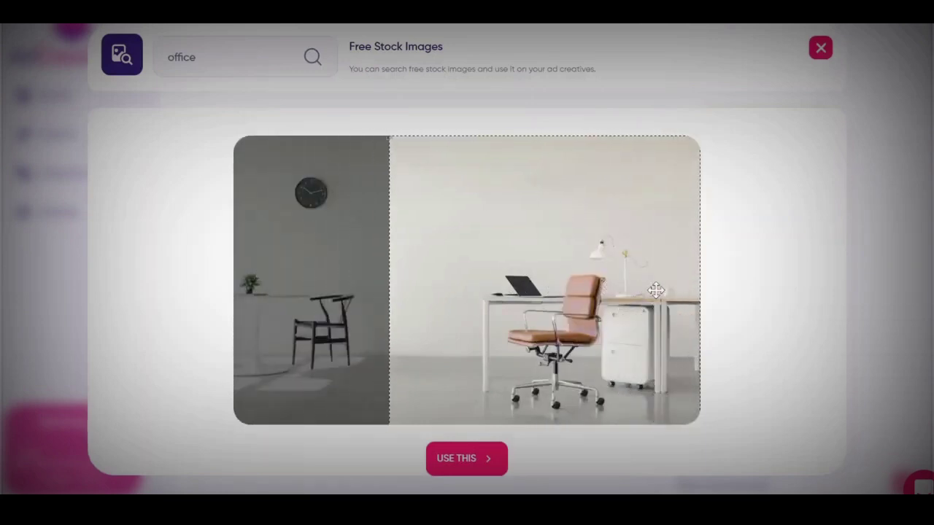
{"action": "left_click", "coordinate": [466, 458]}
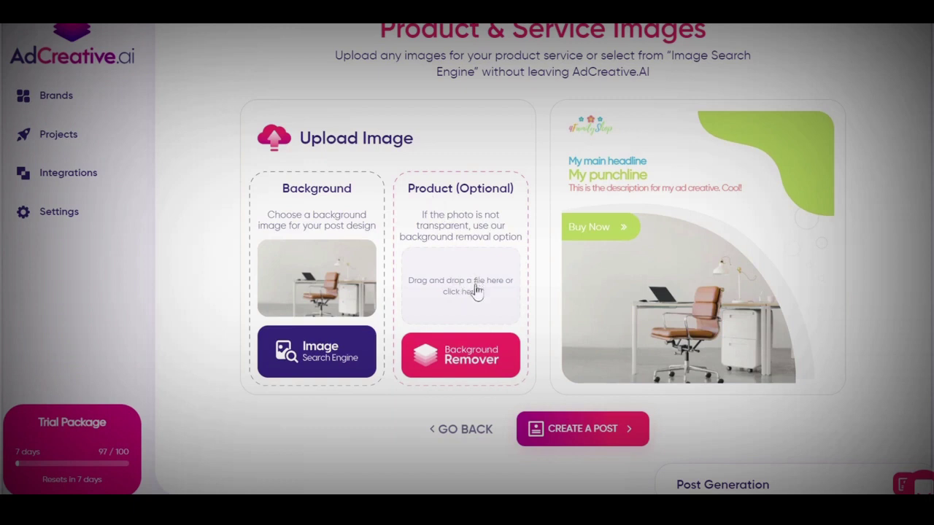
Create the post, saving the project as "4FamilyShop - Black Friday" and generating the creatives.
{"action": "left_click", "coordinate": [606, 432]}
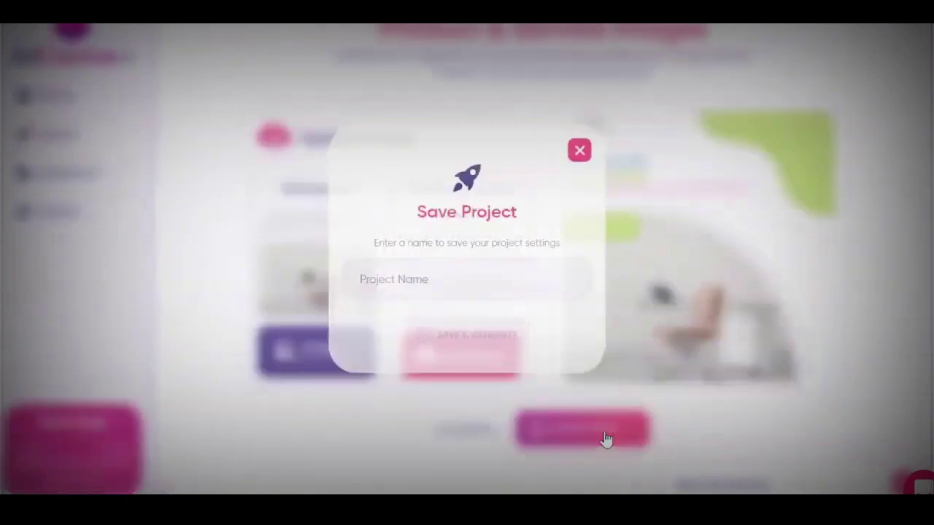
{"action": "left_click", "coordinate": [436, 280]}
{"action": "type", "text": "4FamilyShop - Black Friday"}
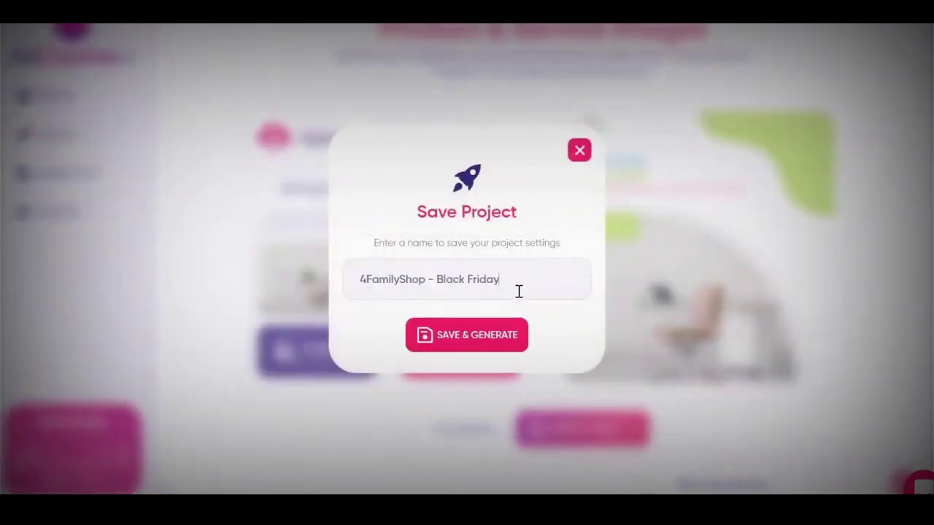
{"action": "left_click", "coordinate": [481, 347]}
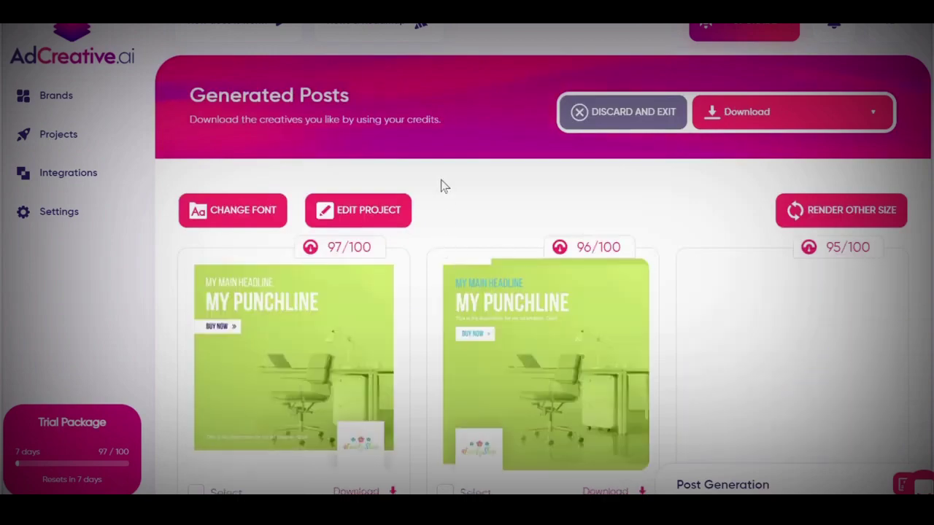
Look through the generated post creatives and compare their designs and scores.
{"action": "scroll", "coordinate": [561, 191], "scroll_direction": "down", "scroll_amount": 3}
{"action": "scroll", "coordinate": [561, 191], "scroll_direction": "down", "scroll_amount": 10}
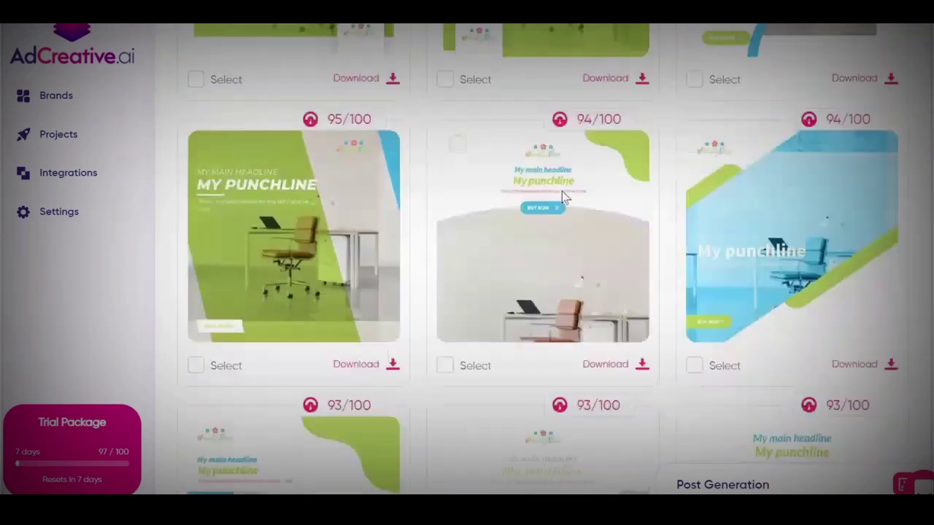
{"action": "scroll", "coordinate": [563, 198], "scroll_direction": "down", "scroll_amount": 12}
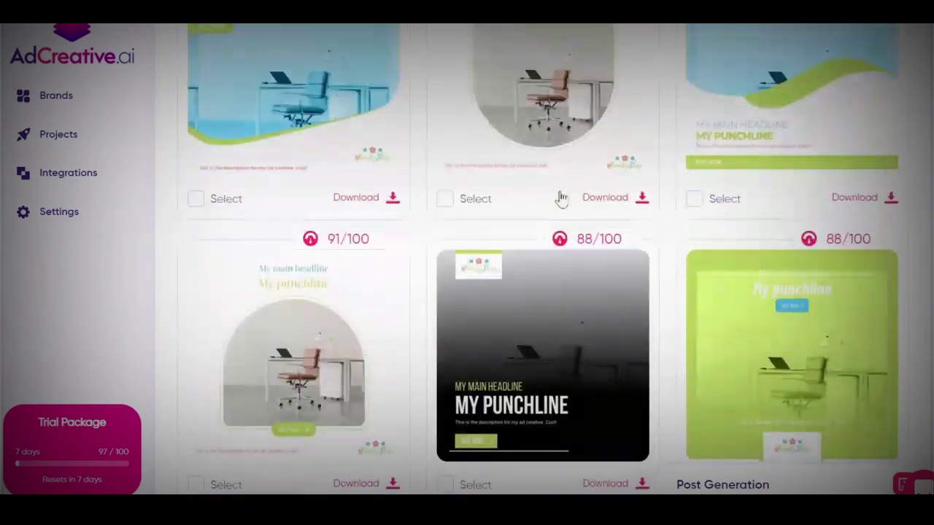
{"action": "scroll", "coordinate": [596, 204], "scroll_direction": "up", "scroll_amount": 15}
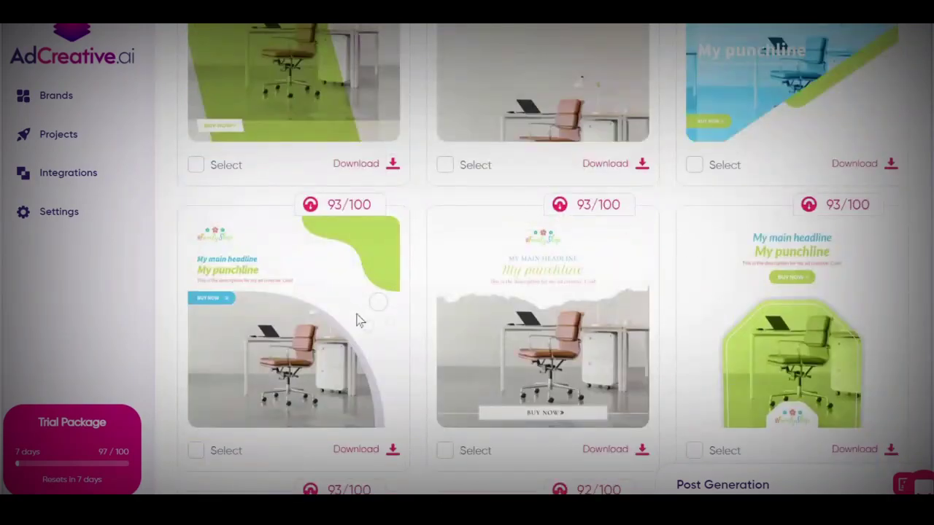
{"action": "scroll", "coordinate": [371, 206], "scroll_direction": "up", "scroll_amount": 6}
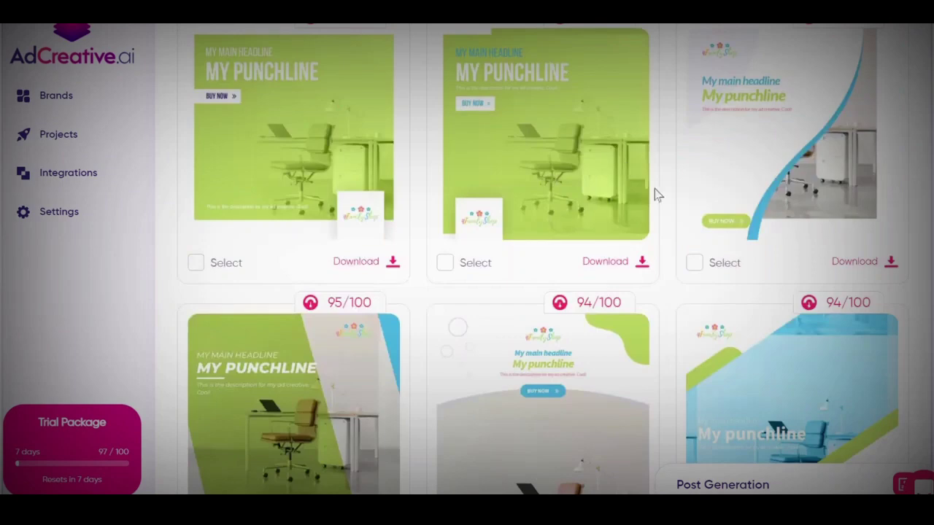
Review the lower-scored creatives down to the one rated 50/100 and open the AI recommendation for its score.
{"action": "scroll", "coordinate": [657, 194], "scroll_direction": "down", "scroll_amount": 5}
{"action": "scroll", "coordinate": [735, 171], "scroll_direction": "down", "scroll_amount": 15}
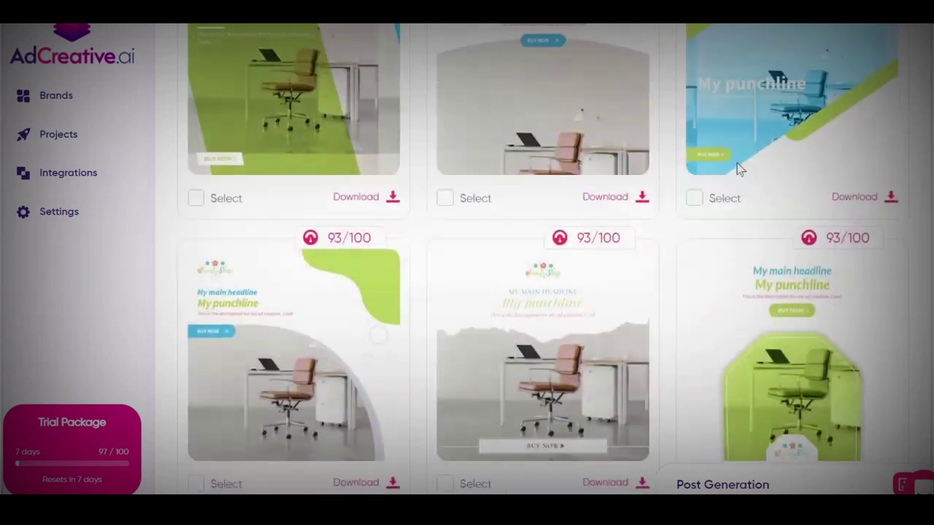
{"action": "scroll", "coordinate": [736, 166], "scroll_direction": "down", "scroll_amount": 15}
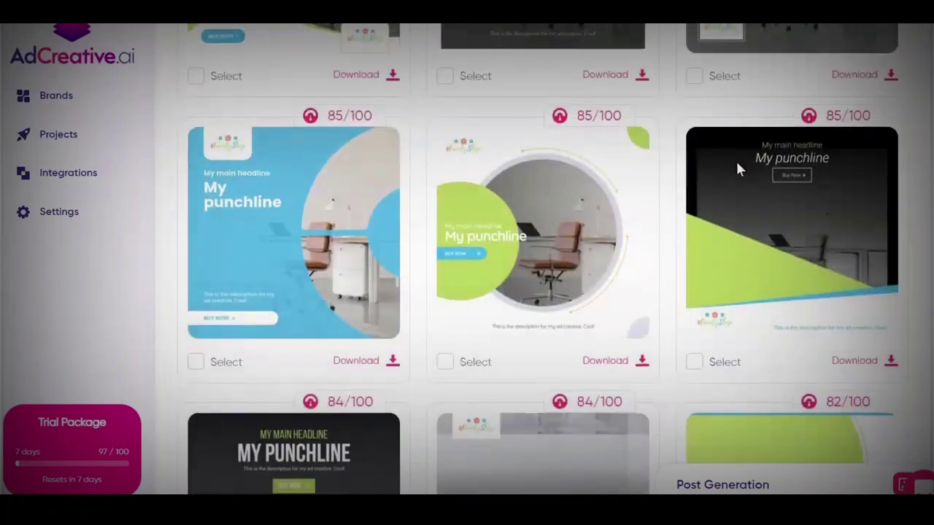
{"action": "scroll", "coordinate": [736, 168], "scroll_direction": "down", "scroll_amount": 20}
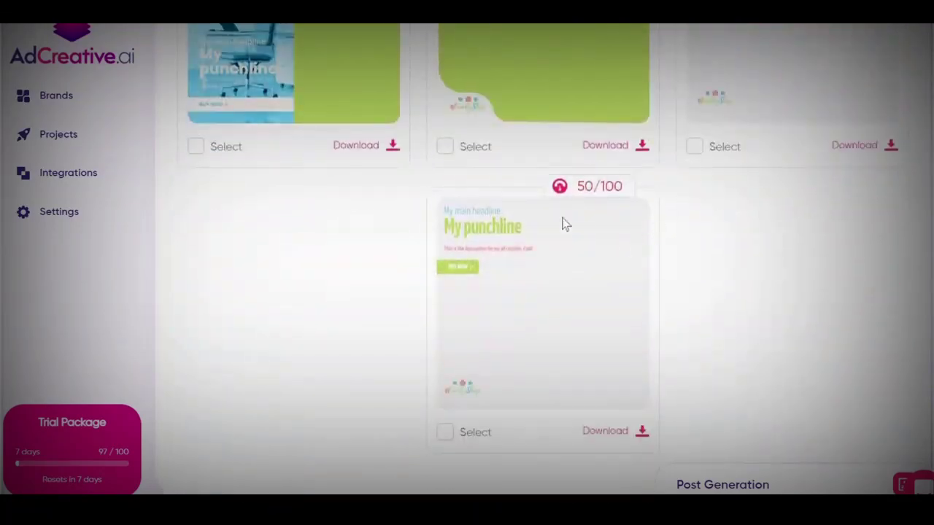
{"action": "scroll", "coordinate": [568, 250], "scroll_direction": "up", "scroll_amount": 4}
{"action": "scroll", "coordinate": [568, 249], "scroll_direction": "down", "scroll_amount": 3}
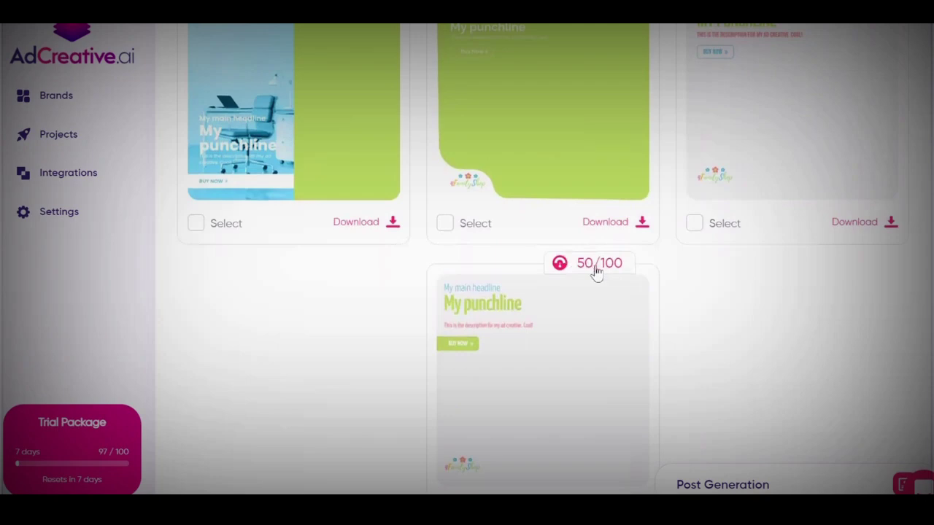
{"action": "left_click", "coordinate": [600, 267]}
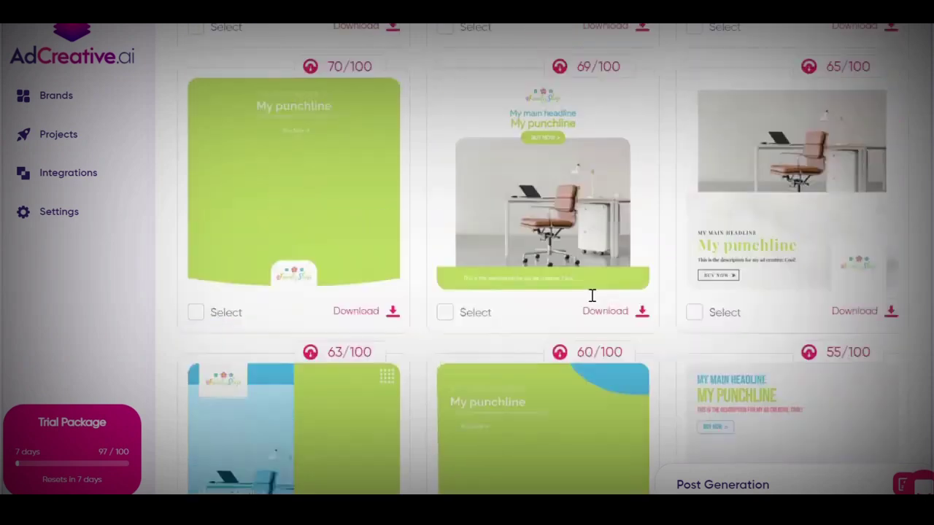
Compare the mid-scored creatives with the highest-scored ones at the start of the list.
{"action": "scroll", "coordinate": [592, 296], "scroll_direction": "up", "scroll_amount": 12}
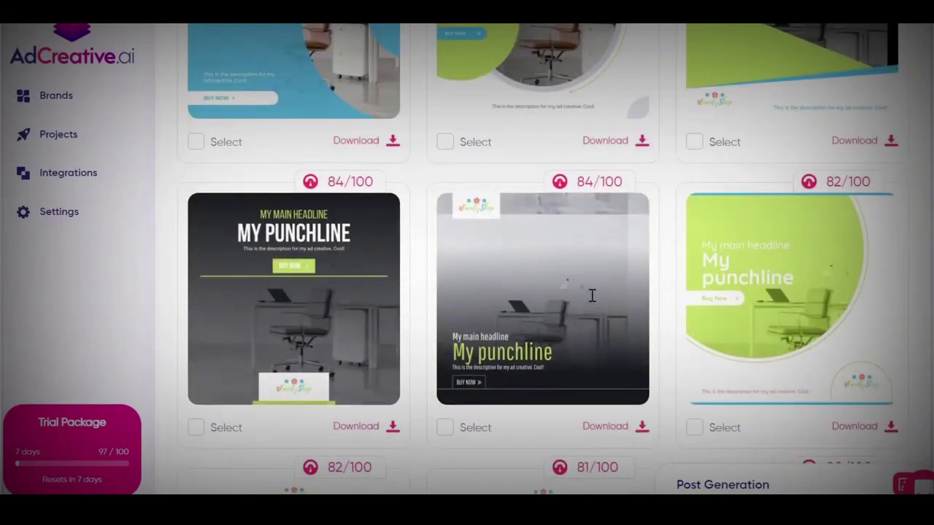
{"action": "scroll", "coordinate": [591, 303], "scroll_direction": "up", "scroll_amount": 10}
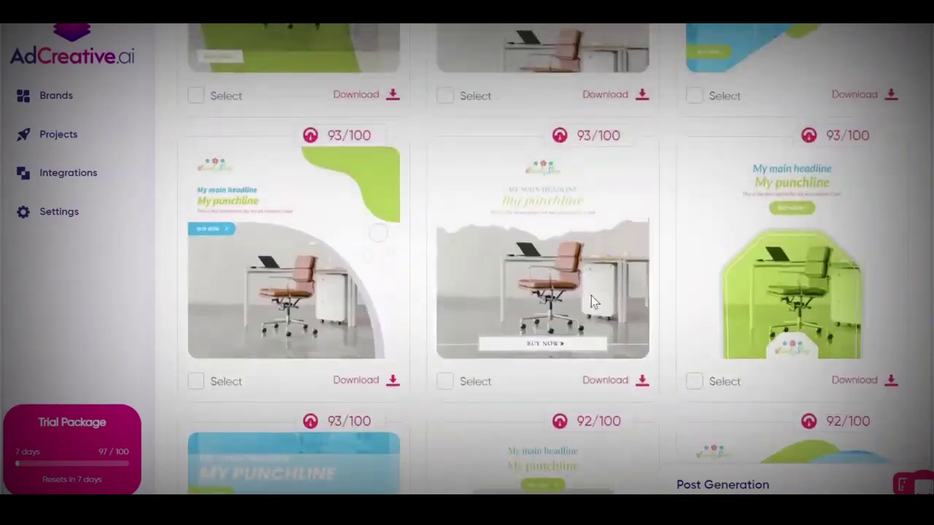
{"action": "scroll", "coordinate": [591, 302], "scroll_direction": "up", "scroll_amount": 2}
{"action": "scroll", "coordinate": [589, 221], "scroll_direction": "down", "scroll_amount": 3}
{"action": "scroll", "coordinate": [589, 215], "scroll_direction": "up", "scroll_amount": 3}
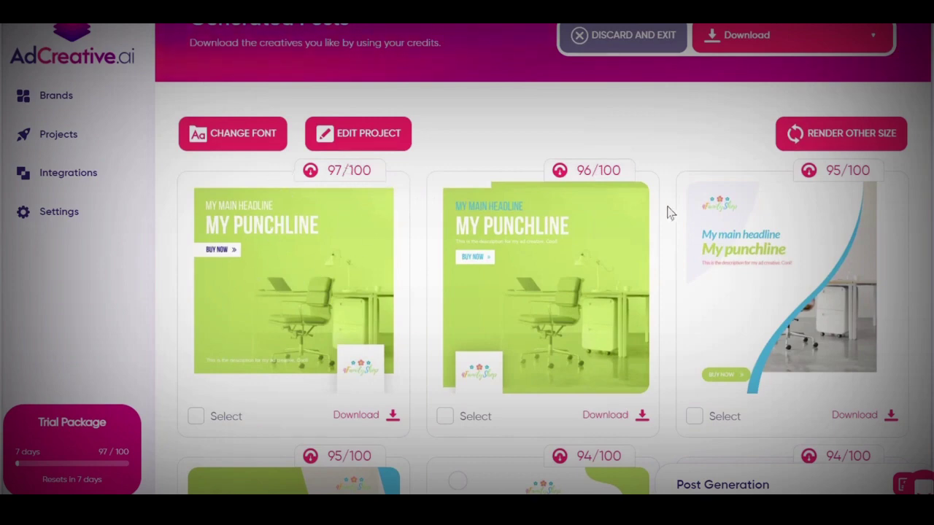
Read the AI recommendation on the lowest-scored creative, close it and return to the highest-scored creatives.
{"action": "scroll", "coordinate": [669, 210], "scroll_direction": "down", "scroll_amount": 15}
{"action": "scroll", "coordinate": [668, 210], "scroll_direction": "down", "scroll_amount": 20}
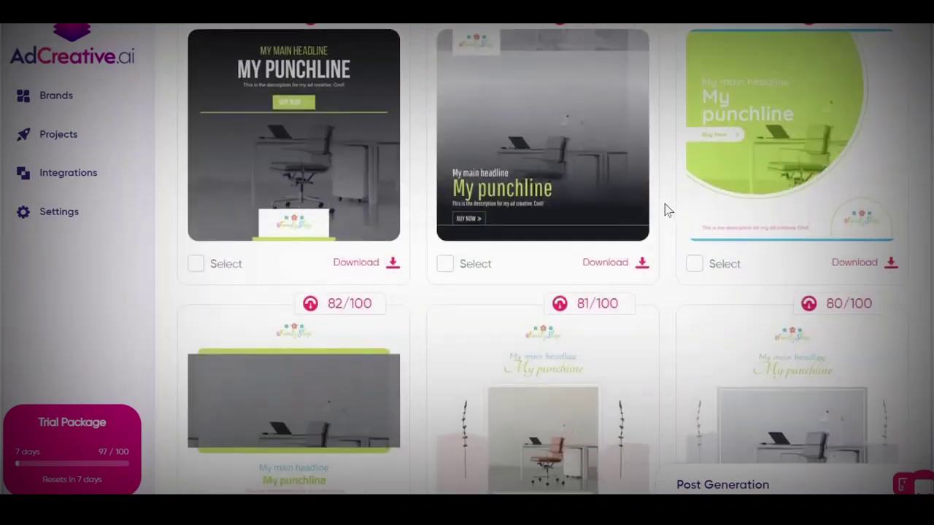
{"action": "scroll", "coordinate": [668, 210], "scroll_direction": "down", "scroll_amount": 1}
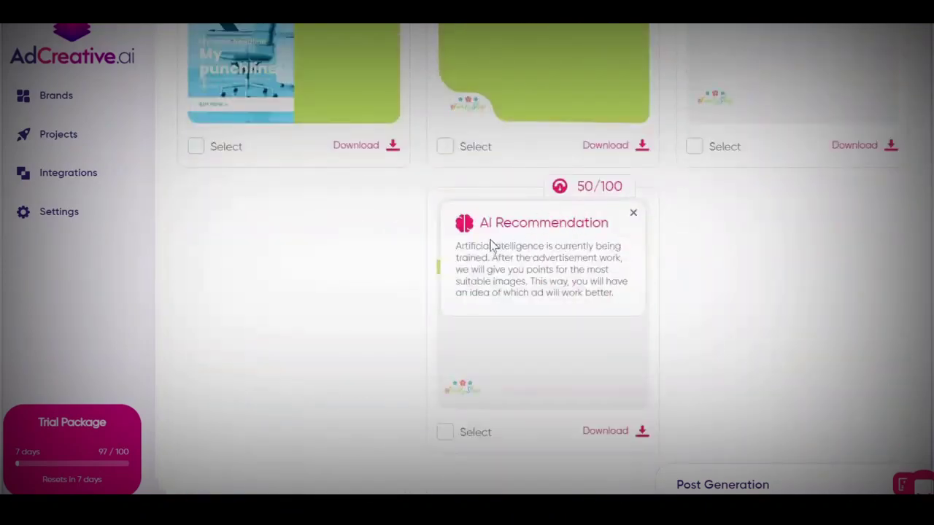
{"action": "left_click", "coordinate": [633, 213]}
{"action": "scroll", "coordinate": [626, 330], "scroll_direction": "up", "scroll_amount": 15}
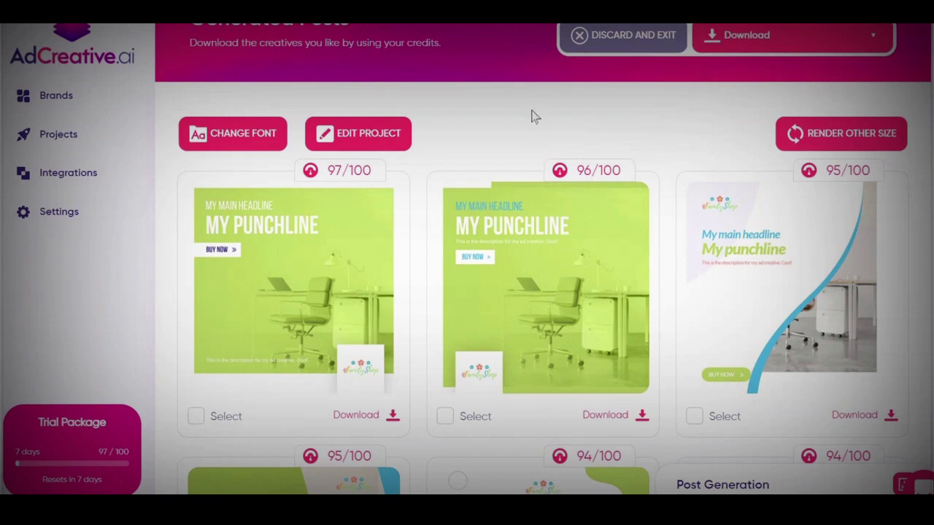
Select the three highest-scored creatives, rated 97, 96 and 95, in the first row.
{"action": "scroll", "coordinate": [559, 150], "scroll_direction": "down", "scroll_amount": 2}
{"action": "scroll", "coordinate": [546, 260], "scroll_direction": "up", "scroll_amount": 3}
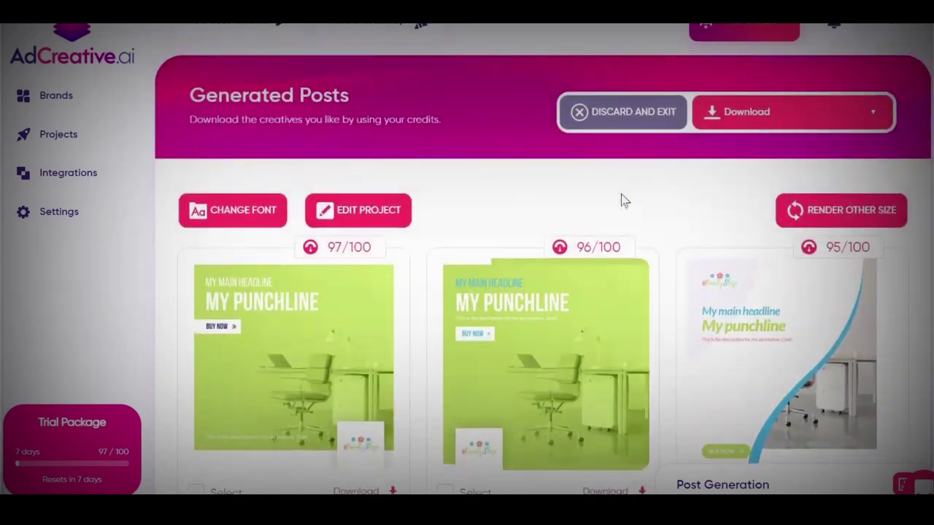
{"action": "scroll", "coordinate": [624, 200], "scroll_direction": "down", "scroll_amount": 2}
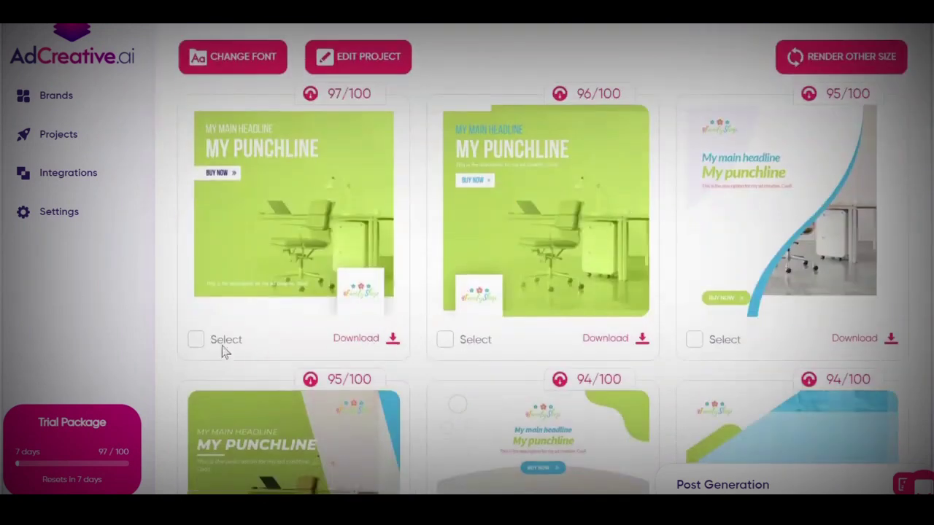
{"action": "left_click", "coordinate": [196, 339]}
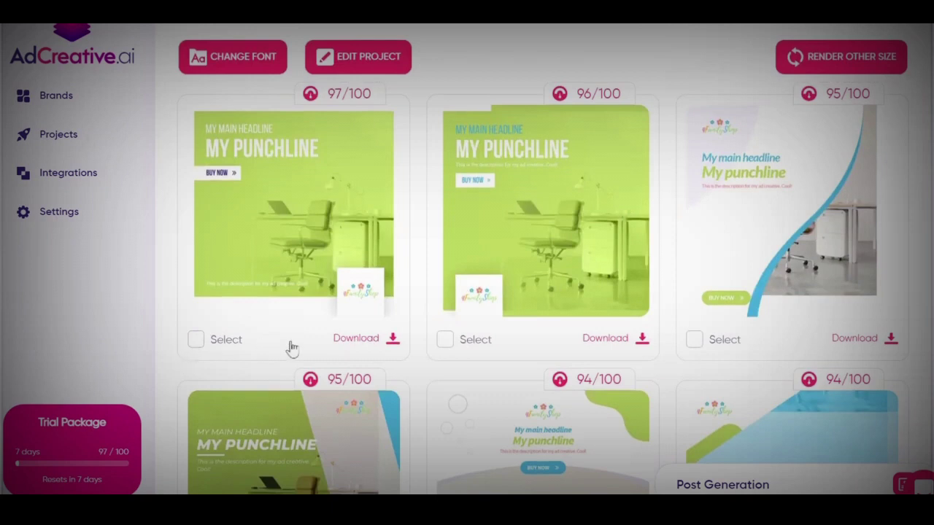
{"action": "left_click", "coordinate": [445, 340]}
{"action": "left_click", "coordinate": [693, 339]}
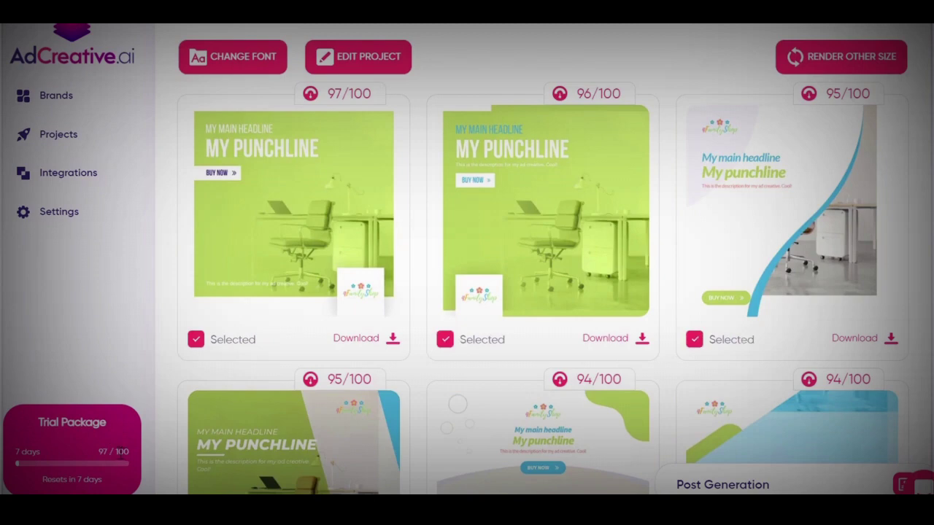
Look over the three selected creatives and view the available download and push options.
{"action": "scroll", "coordinate": [649, 315], "scroll_direction": "down", "scroll_amount": 3}
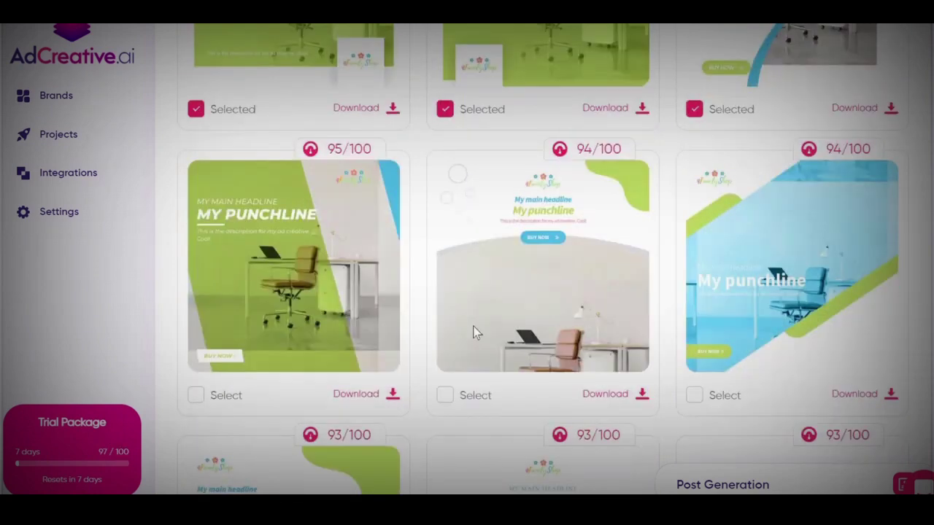
{"action": "scroll", "coordinate": [474, 332], "scroll_direction": "up", "scroll_amount": 5}
{"action": "scroll", "coordinate": [472, 332], "scroll_direction": "down", "scroll_amount": 2}
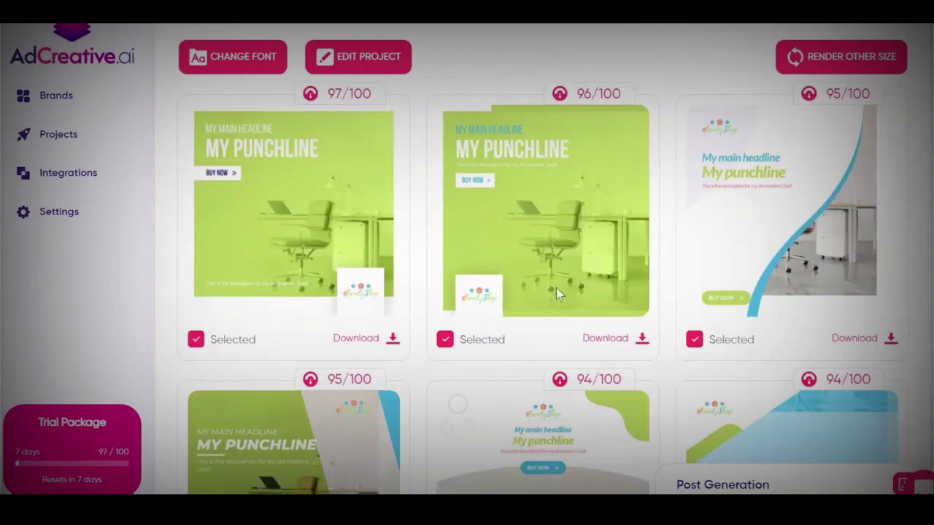
{"action": "scroll", "coordinate": [553, 298], "scroll_direction": "up", "scroll_amount": 2}
{"action": "scroll", "coordinate": [715, 206], "scroll_direction": "down", "scroll_amount": 3}
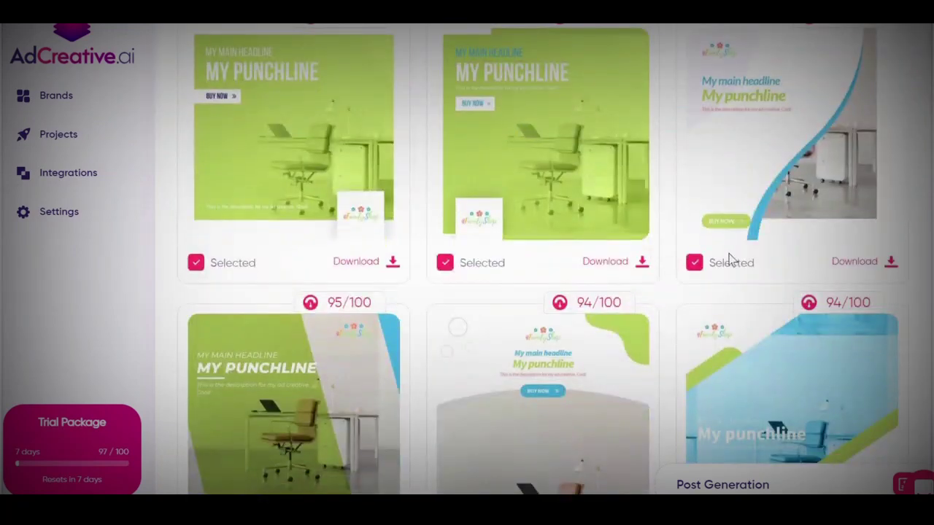
{"action": "scroll", "coordinate": [634, 259], "scroll_direction": "up", "scroll_amount": 3}
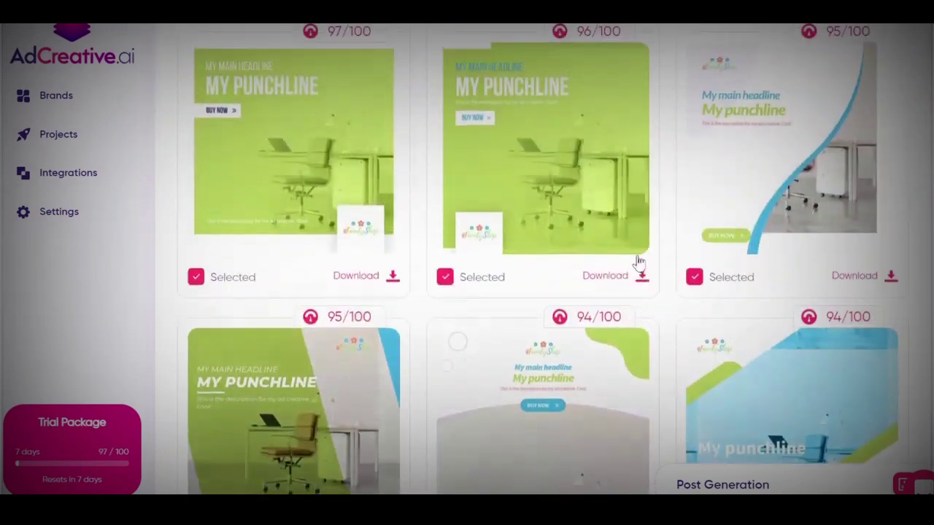
{"action": "scroll", "coordinate": [299, 334], "scroll_direction": "down", "scroll_amount": 2}
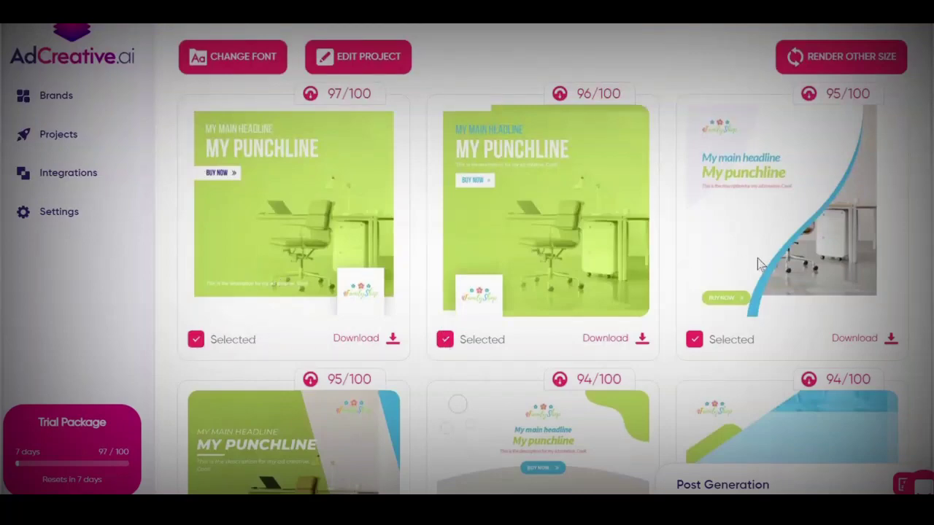
{"action": "scroll", "coordinate": [800, 266], "scroll_direction": "up", "scroll_amount": 3}
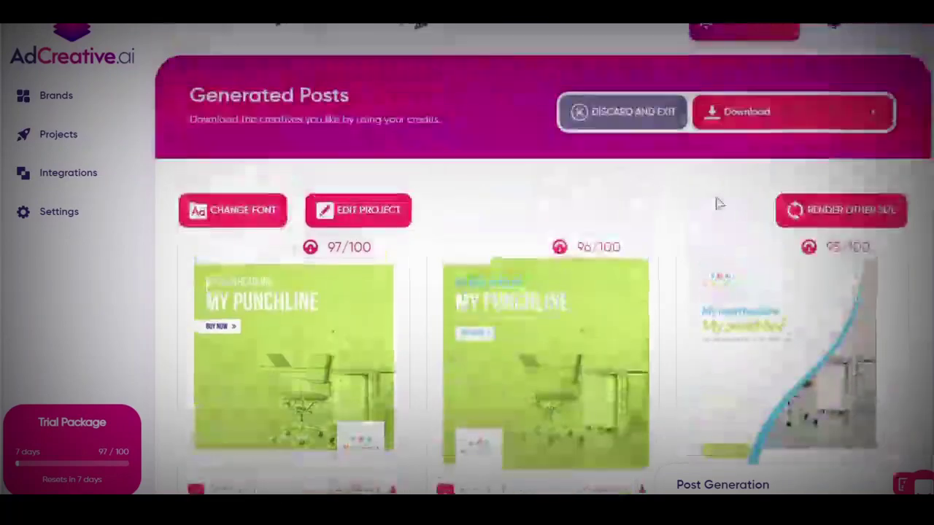
{"action": "left_click", "coordinate": [745, 117]}
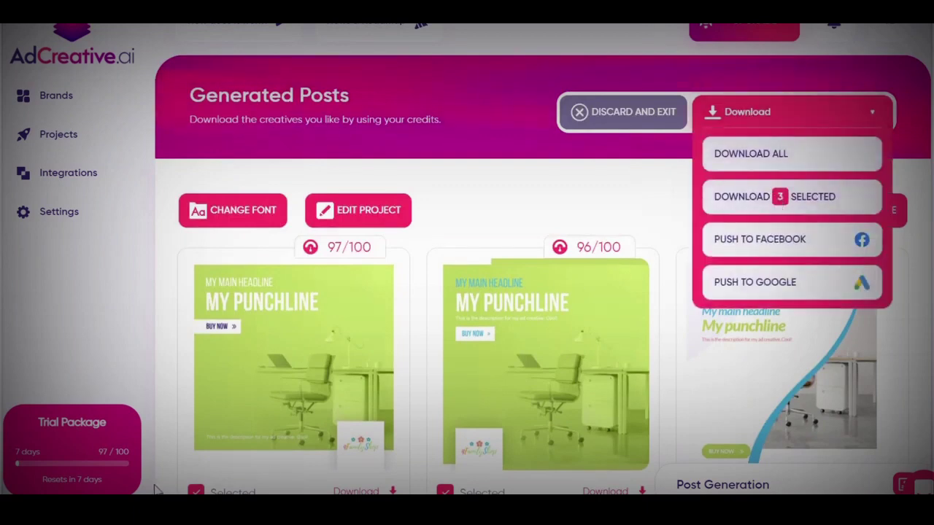
Close the download options and check the remaining credits of the trial package.
{"action": "left_click", "coordinate": [100, 451]}
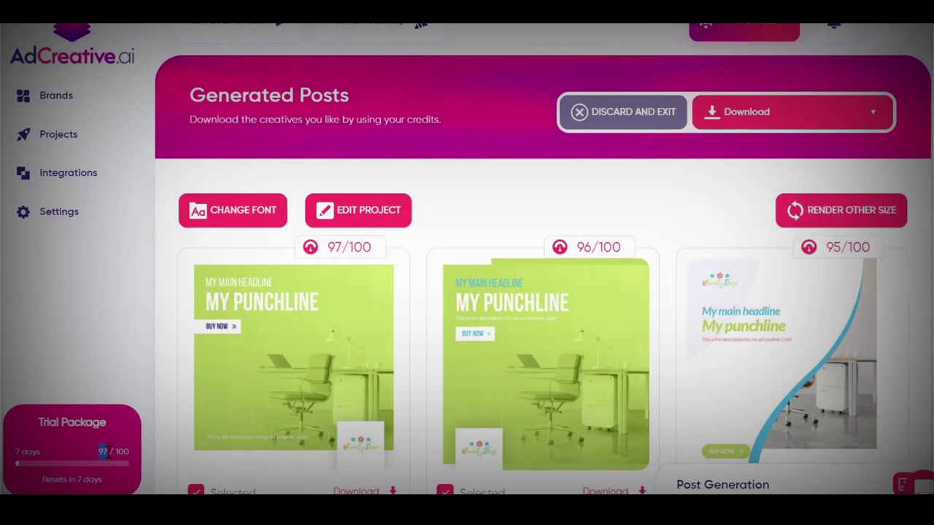
{"action": "left_click_drag", "start_coordinate": [107, 452], "coordinate": [129, 452]}
{"action": "left_click", "coordinate": [115, 453]}
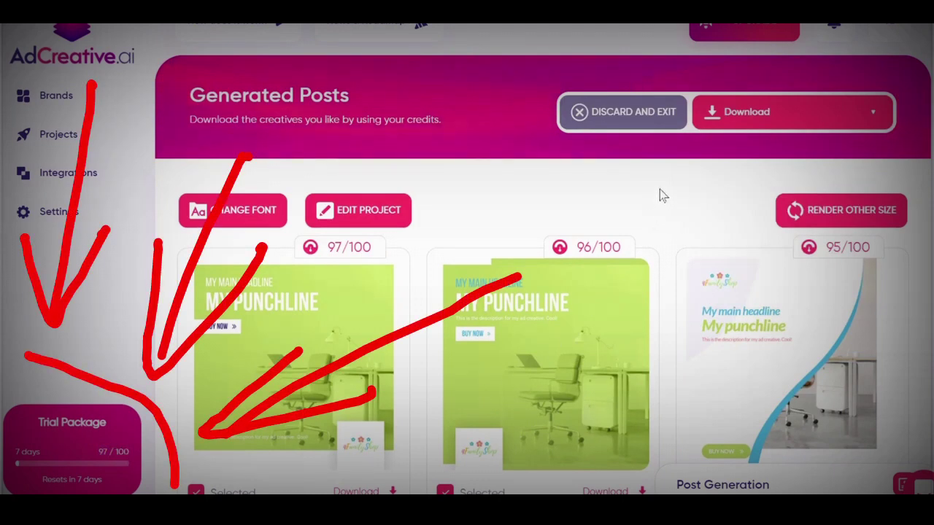
Change the font of the creatives to Montserrat and regenerate them.
{"action": "scroll", "coordinate": [715, 190], "scroll_direction": "down", "scroll_amount": 3}
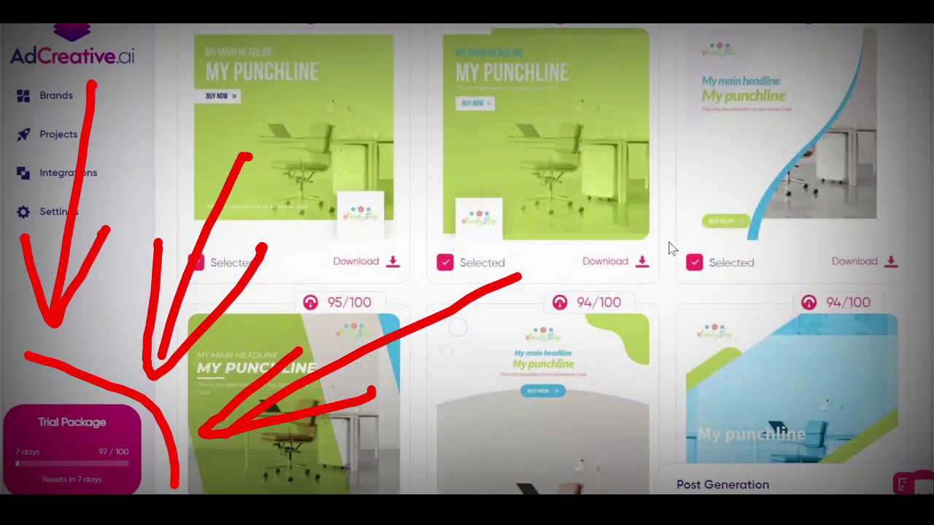
{"action": "scroll", "coordinate": [728, 211], "scroll_direction": "up", "scroll_amount": 2}
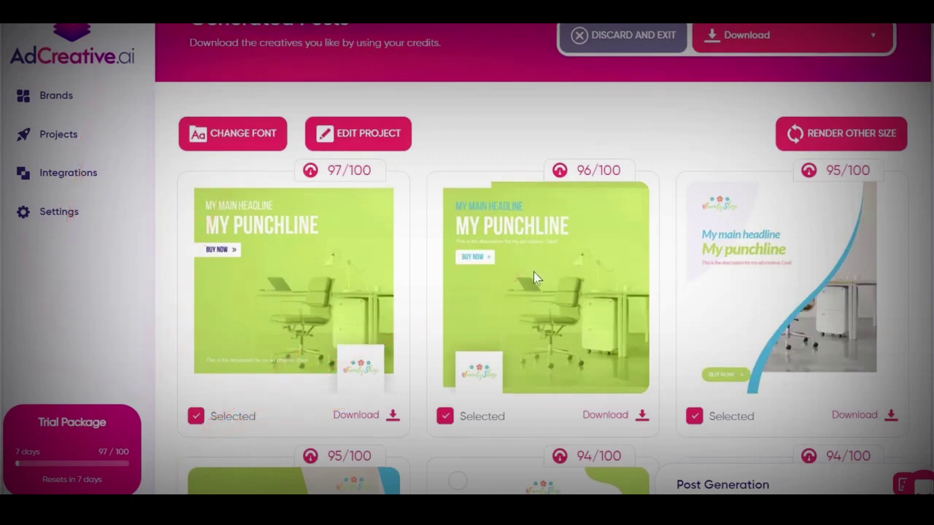
{"action": "scroll", "coordinate": [601, 225], "scroll_direction": "down", "scroll_amount": 5}
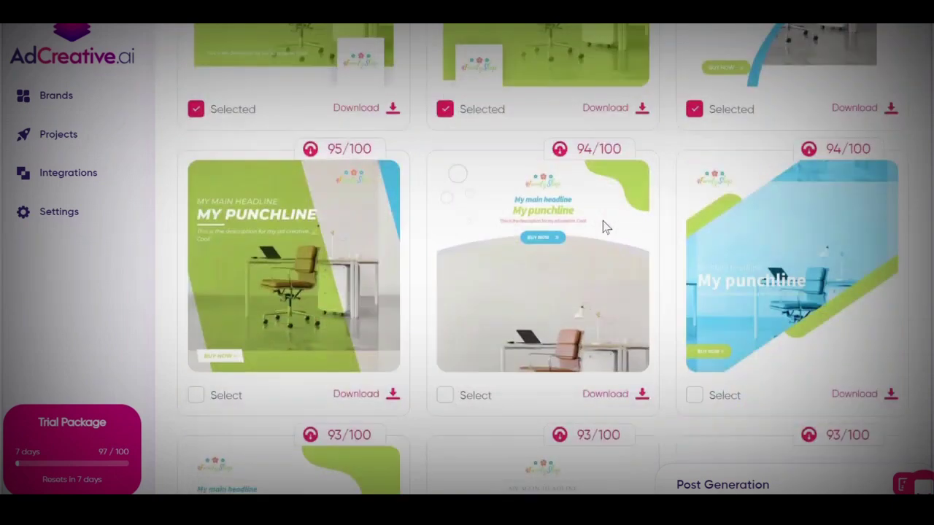
{"action": "scroll", "coordinate": [438, 211], "scroll_direction": "up", "scroll_amount": 6}
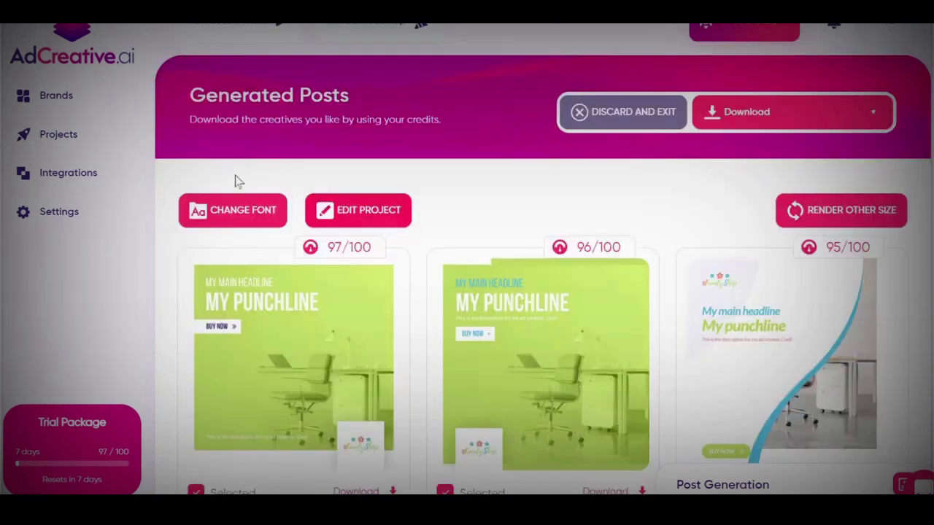
{"action": "left_click", "coordinate": [246, 217]}
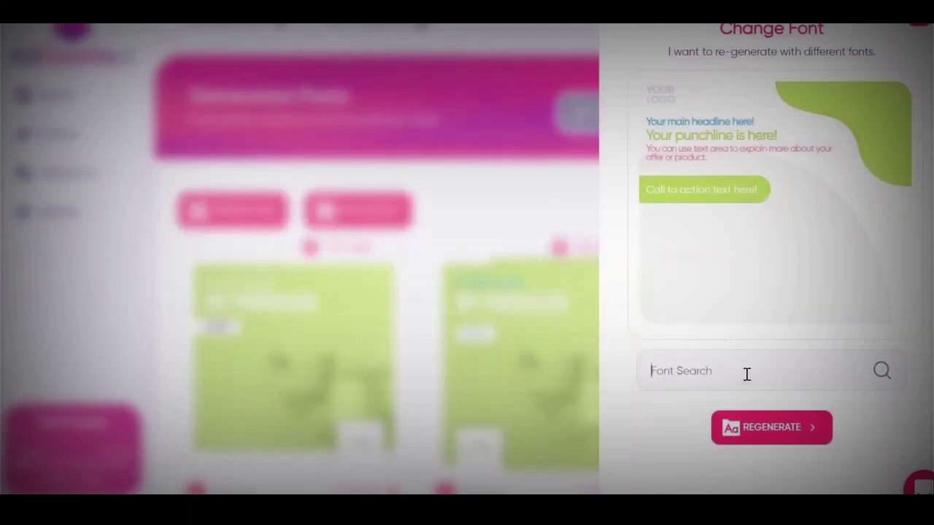
{"action": "left_click", "coordinate": [769, 440]}
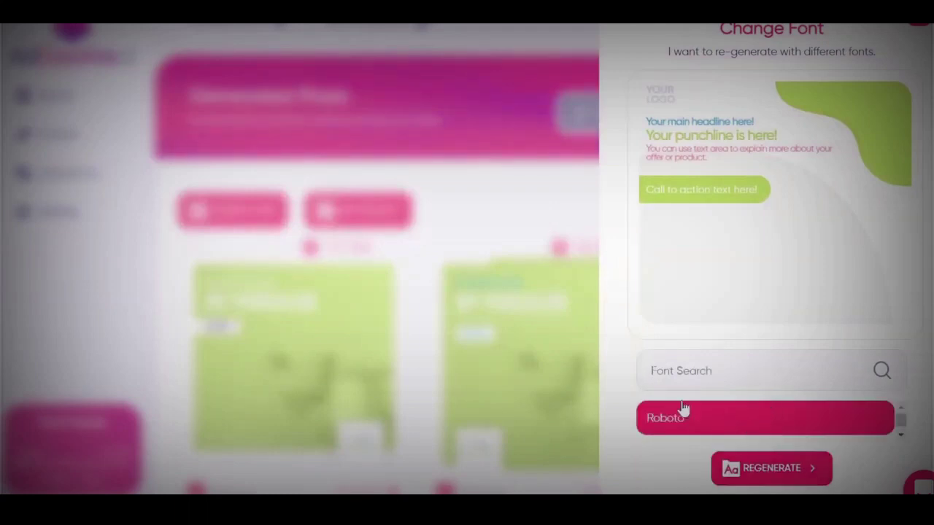
{"action": "scroll", "coordinate": [702, 415], "scroll_direction": "down", "scroll_amount": 1}
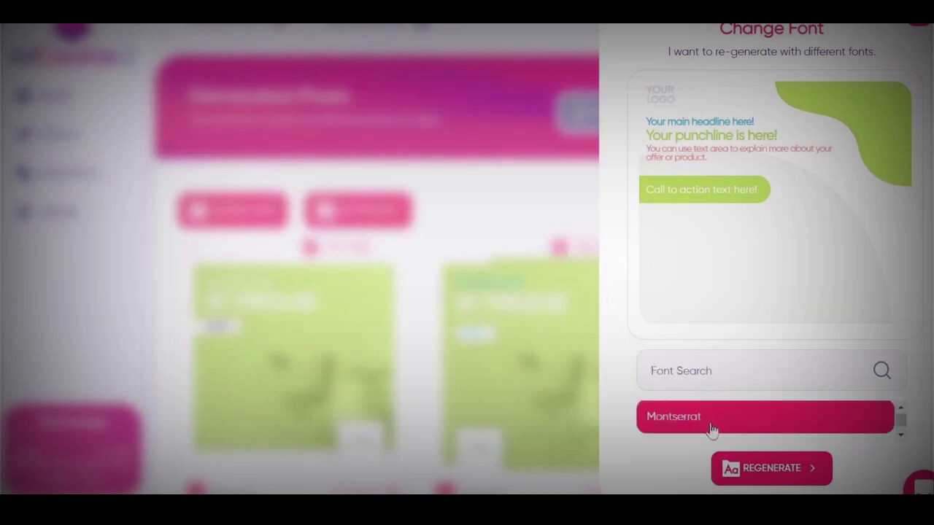
{"action": "left_click", "coordinate": [715, 425]}
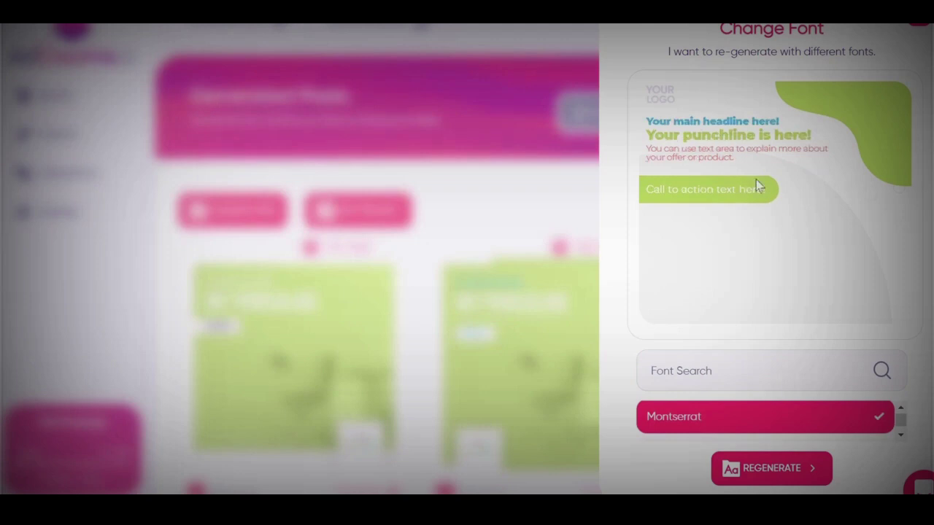
{"action": "left_click", "coordinate": [791, 472]}
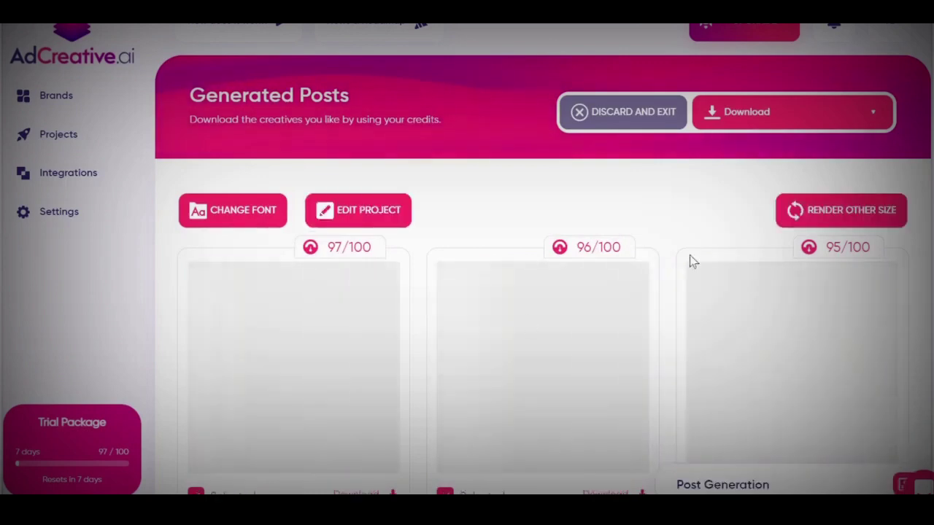
Check how the regenerated creatives look in the new font.
{"action": "scroll", "coordinate": [523, 296], "scroll_direction": "down", "scroll_amount": 5}
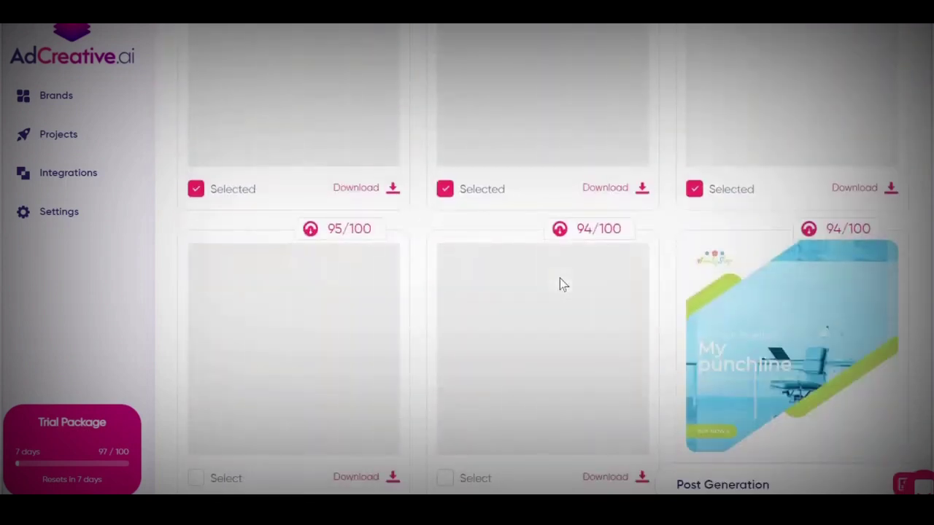
{"action": "scroll", "coordinate": [559, 278], "scroll_direction": "up", "scroll_amount": 5}
{"action": "scroll", "coordinate": [546, 280], "scroll_direction": "down", "scroll_amount": 2}
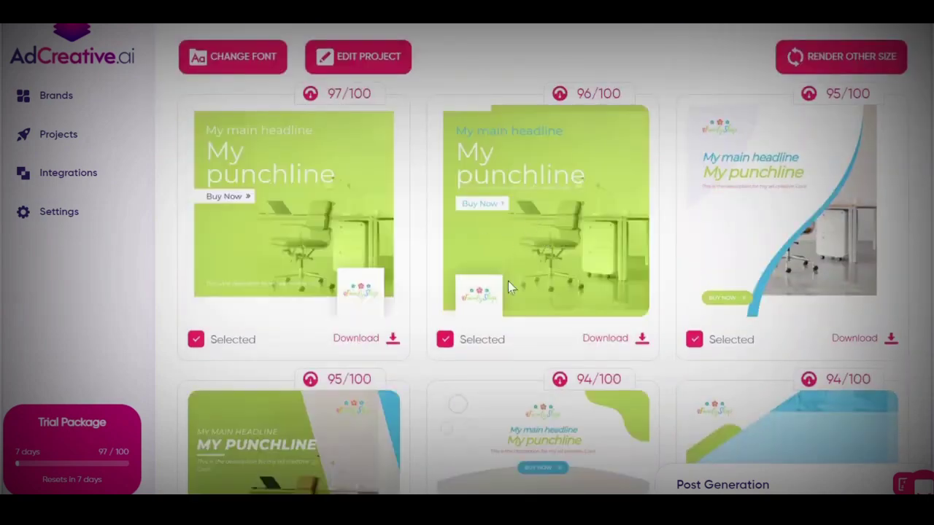
Browse the lower-scored creatives in the generated set and return to the three selected ones.
{"action": "scroll", "coordinate": [578, 227], "scroll_direction": "down", "scroll_amount": 7}
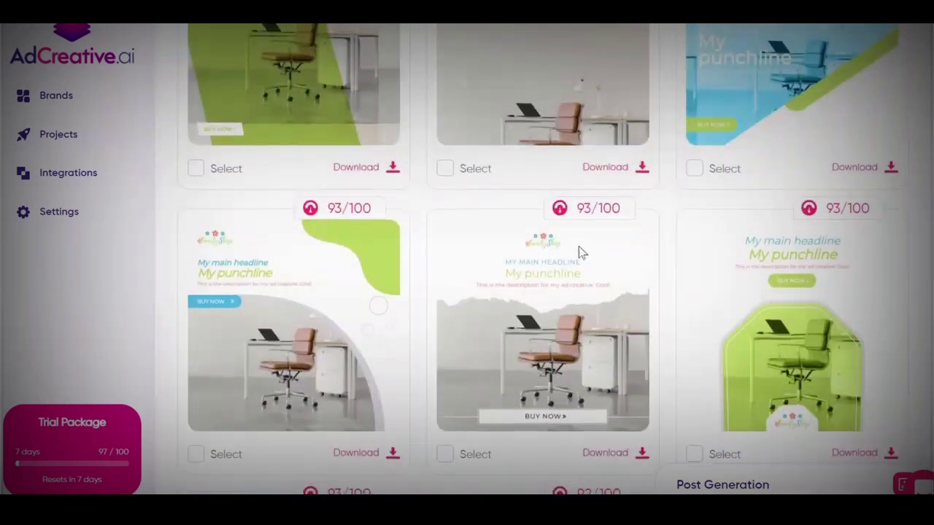
{"action": "scroll", "coordinate": [578, 248], "scroll_direction": "up", "scroll_amount": 5}
{"action": "scroll", "coordinate": [536, 254], "scroll_direction": "up", "scroll_amount": 2}
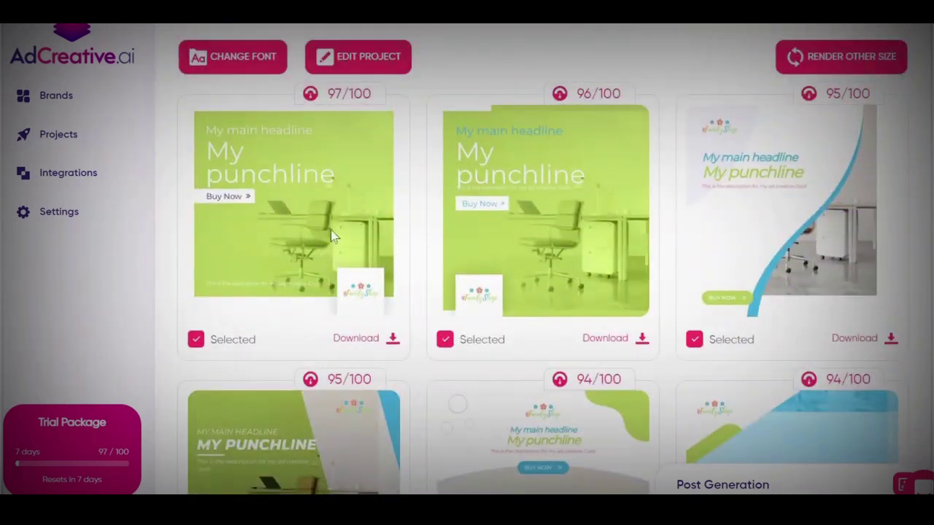
Open the account settings and review the Product Hunt code, White Label, Dark Mode, personal information and password options.
{"action": "left_click", "coordinate": [58, 219]}
{"action": "scroll", "coordinate": [474, 204], "scroll_direction": "up", "scroll_amount": 3}
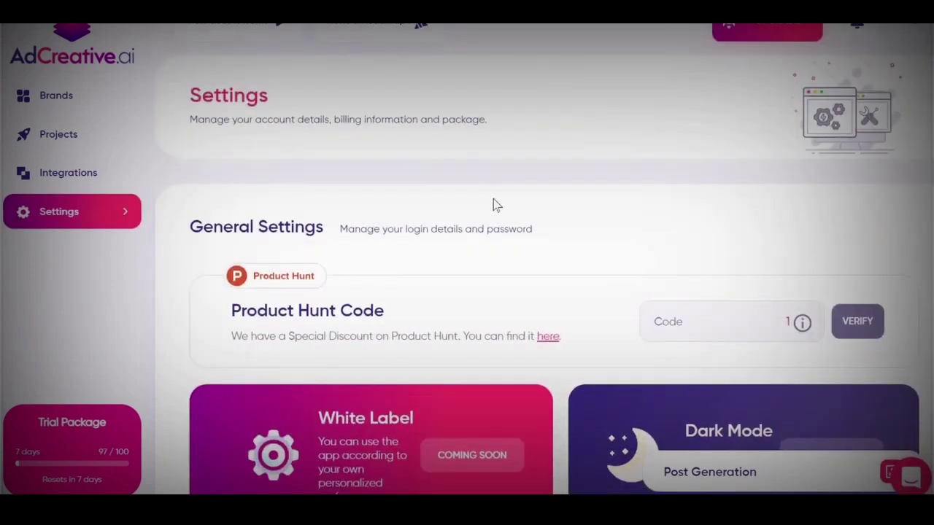
{"action": "scroll", "coordinate": [492, 204], "scroll_direction": "down", "scroll_amount": 3}
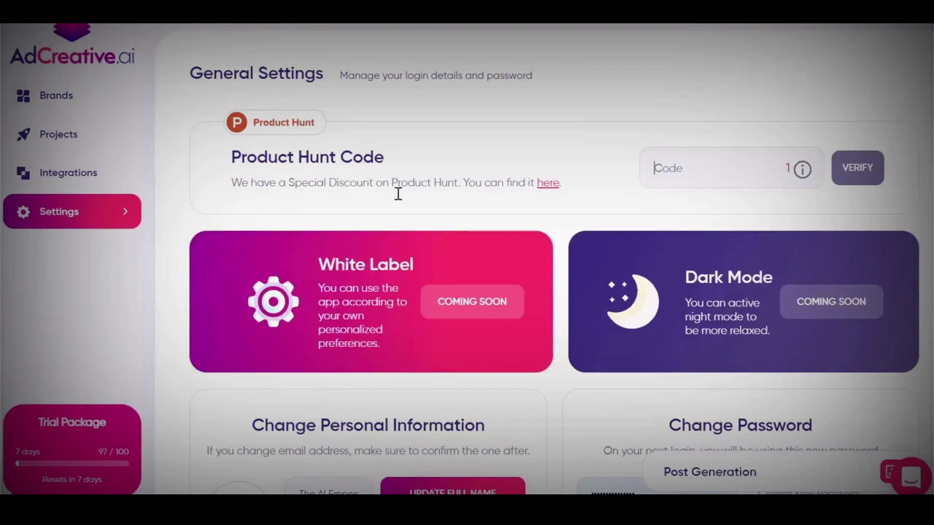
{"action": "scroll", "coordinate": [496, 178], "scroll_direction": "down", "scroll_amount": 2}
{"action": "scroll", "coordinate": [563, 168], "scroll_direction": "down", "scroll_amount": 2}
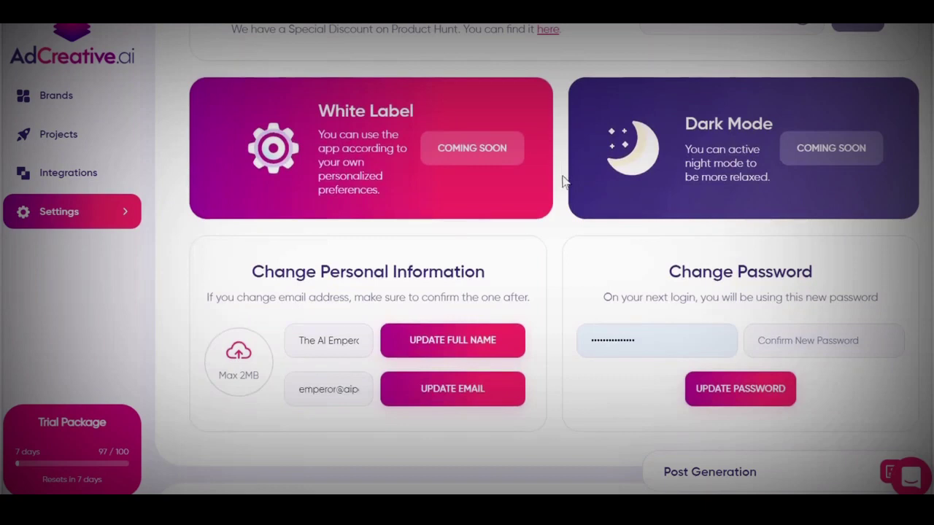
{"action": "scroll", "coordinate": [576, 177], "scroll_direction": "up", "scroll_amount": 2}
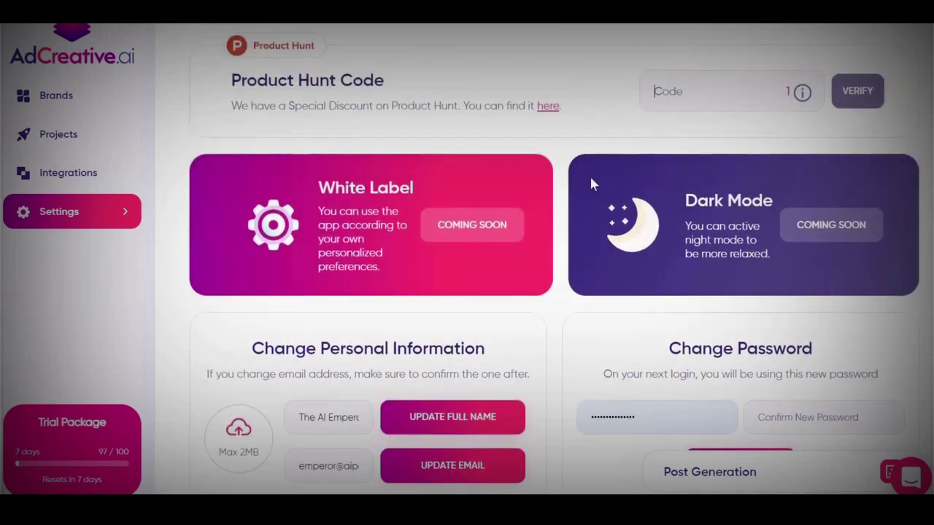
{"action": "scroll", "coordinate": [607, 181], "scroll_direction": "down", "scroll_amount": 2}
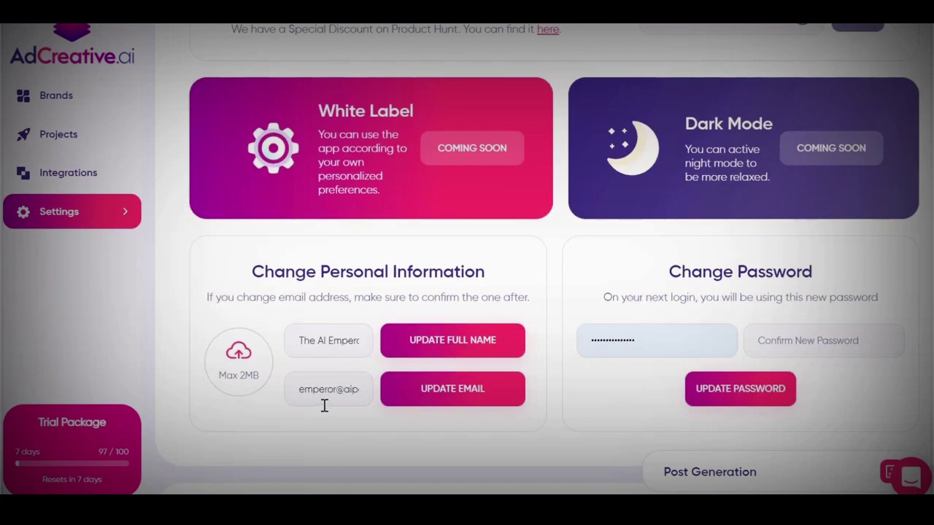
{"action": "scroll", "coordinate": [380, 267], "scroll_direction": "up", "scroll_amount": 1}
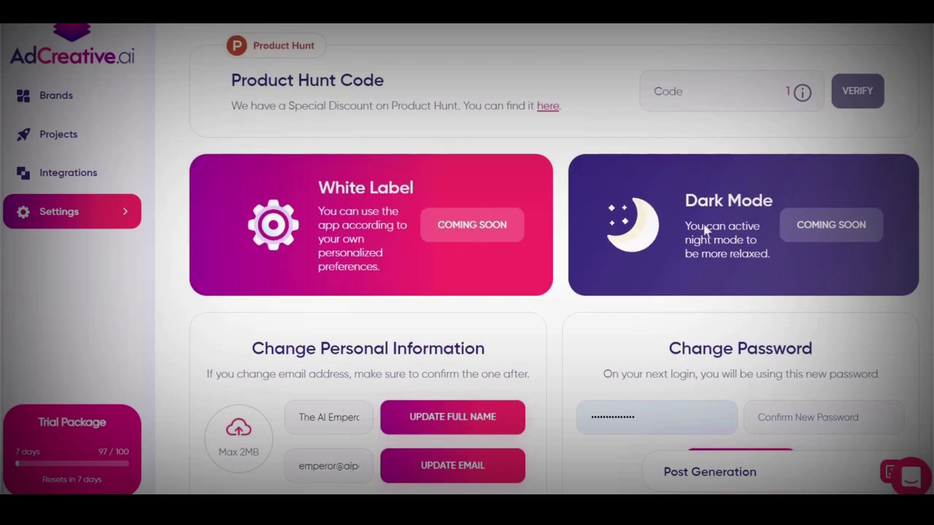
View the Sub Accounts section and its form for inviting an employee by full name and email.
{"action": "scroll", "coordinate": [702, 207], "scroll_direction": "down", "scroll_amount": 7}
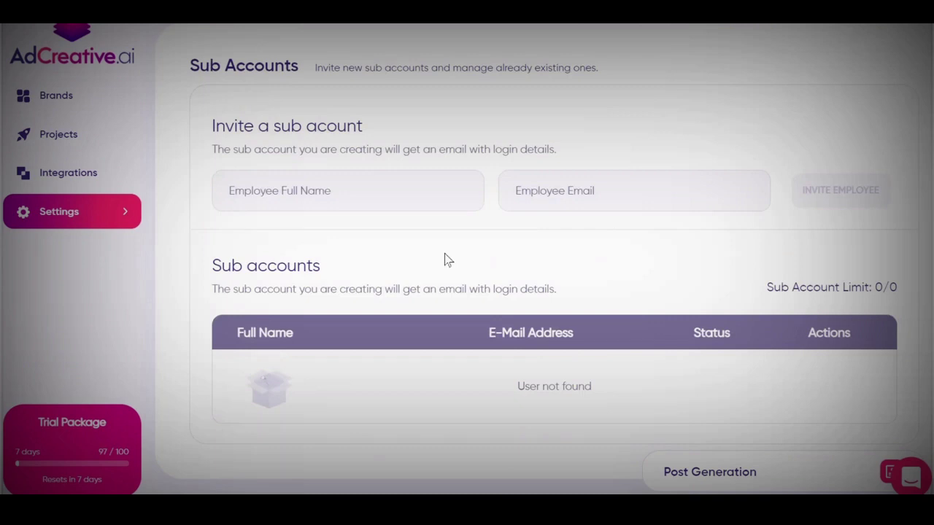
{"action": "left_click", "coordinate": [314, 188]}
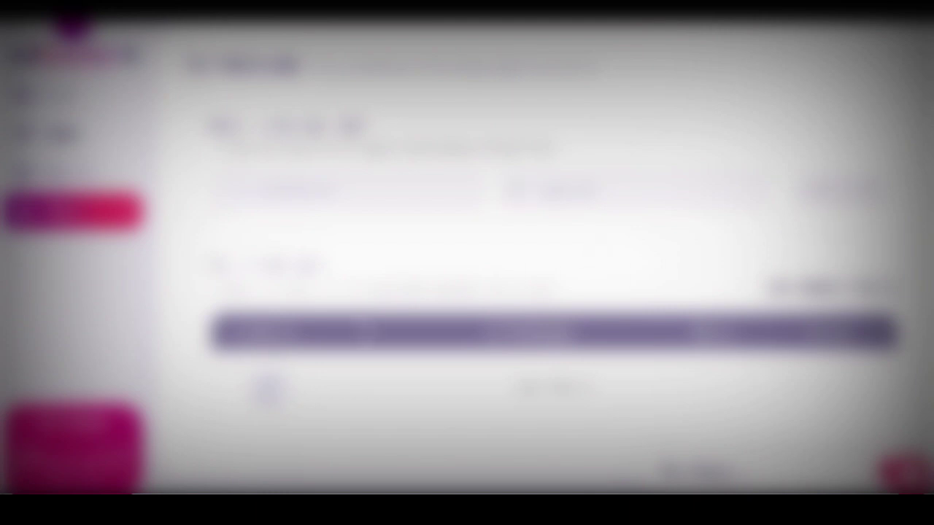
{"action": "scroll", "coordinate": [554, 291], "scroll_direction": "down", "scroll_amount": 3}
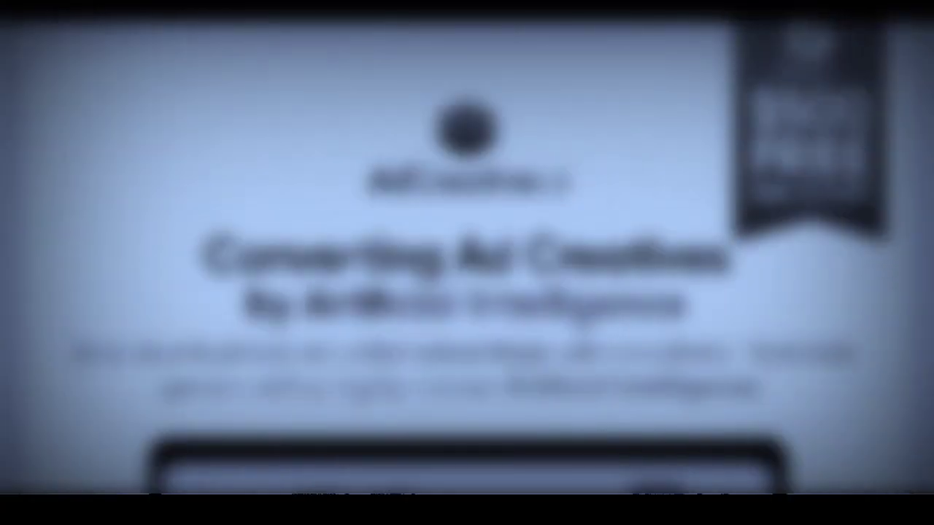